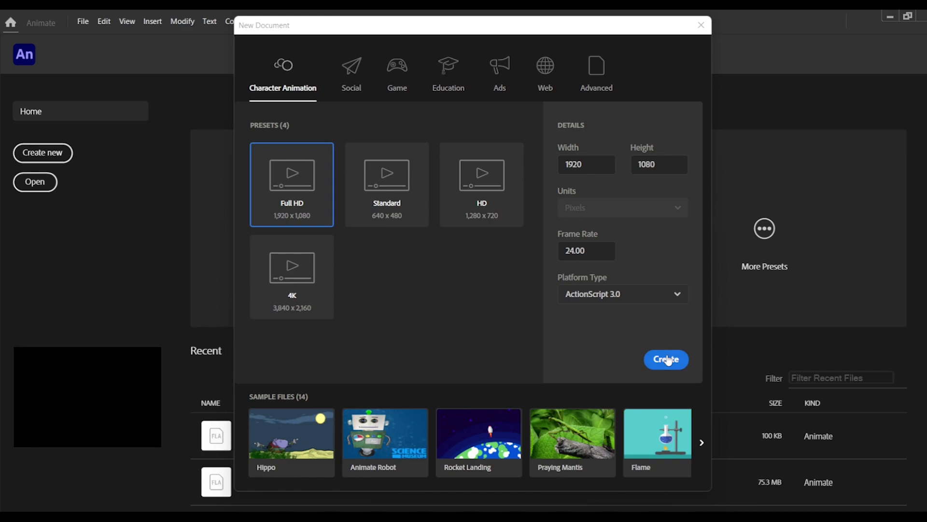
Create a new Full HD 1920×1080, 24 fps document from the Character Animation presets
click(667, 360)
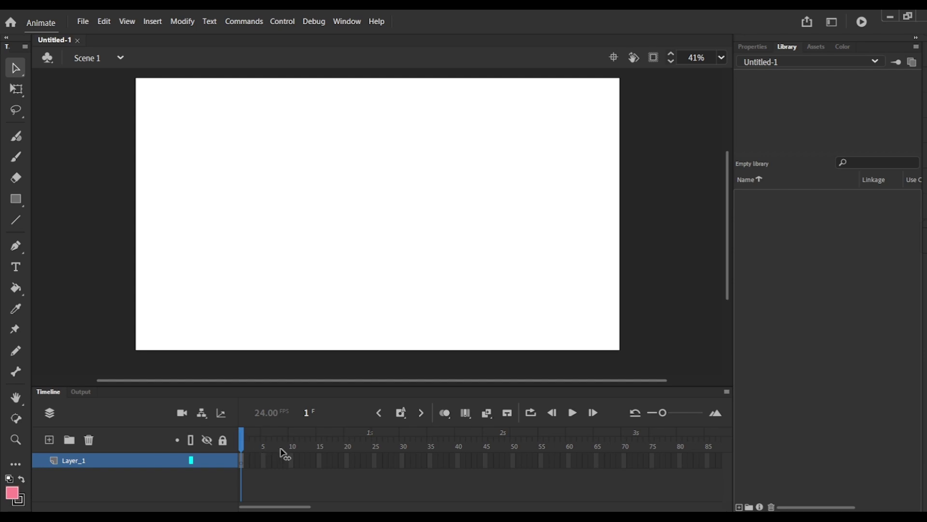
Insert frames on Layer_1 up to frame 49 and return the playhead to frame 1
mouse_move(308, 507)
mouse_down()
mouse_move(386, 508)
mouse_move(315, 507)
mouse_up()
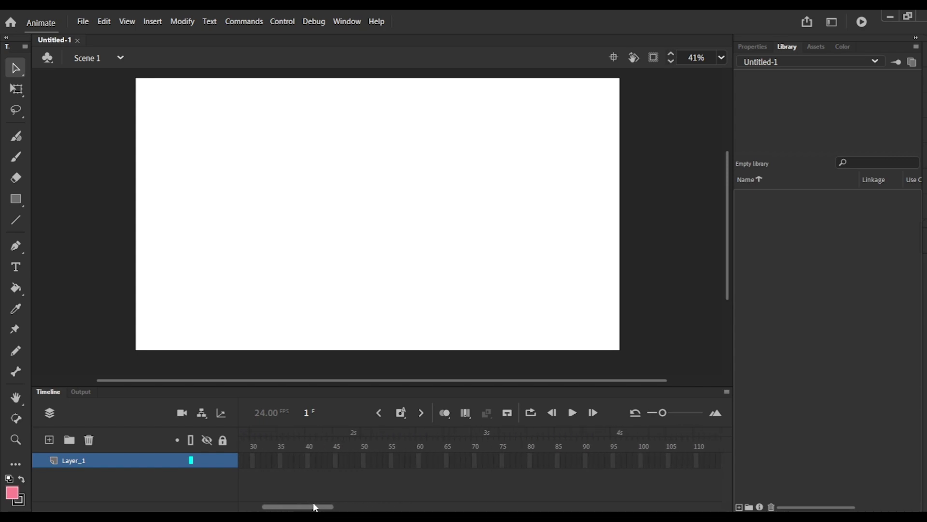
right_click(363, 461)
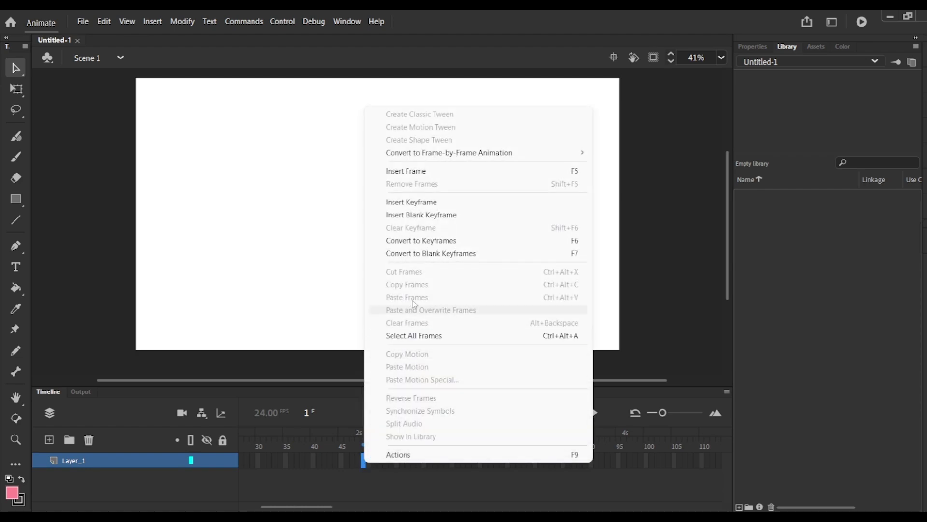
click(467, 172)
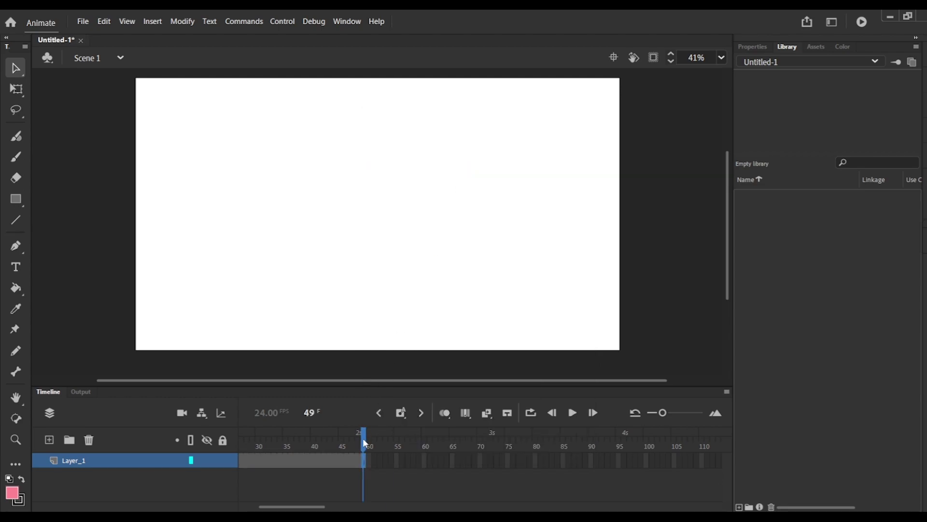
drag(363, 438, 190, 455)
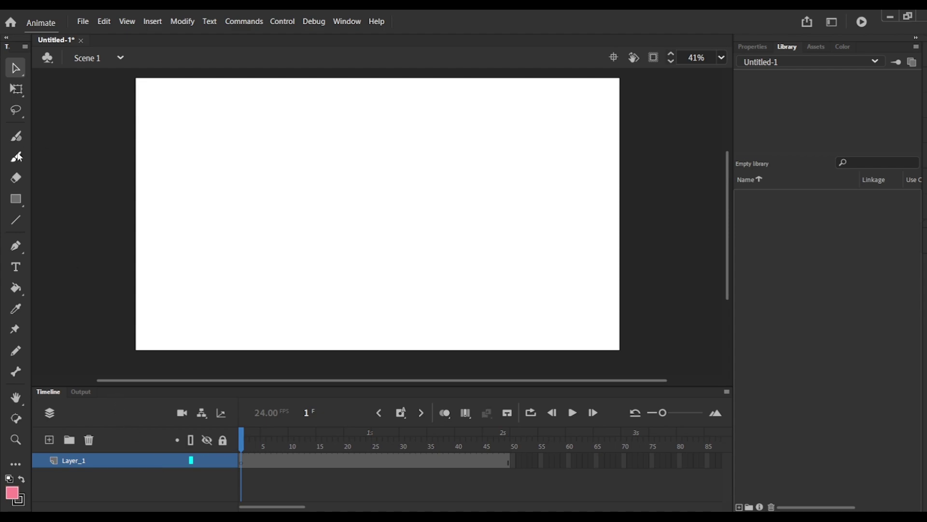
Draw the left half of a heart with the Pencil tool and marquee-select the stroke
click(17, 157)
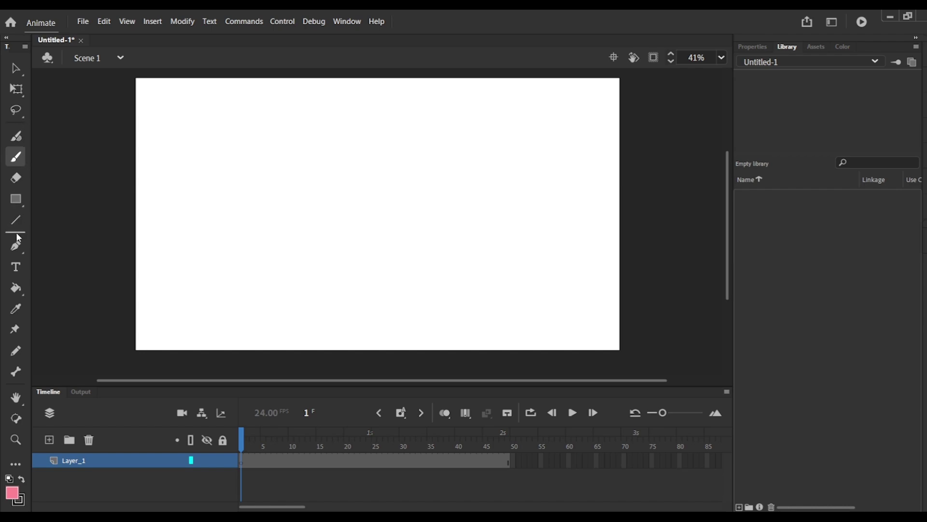
click(17, 352)
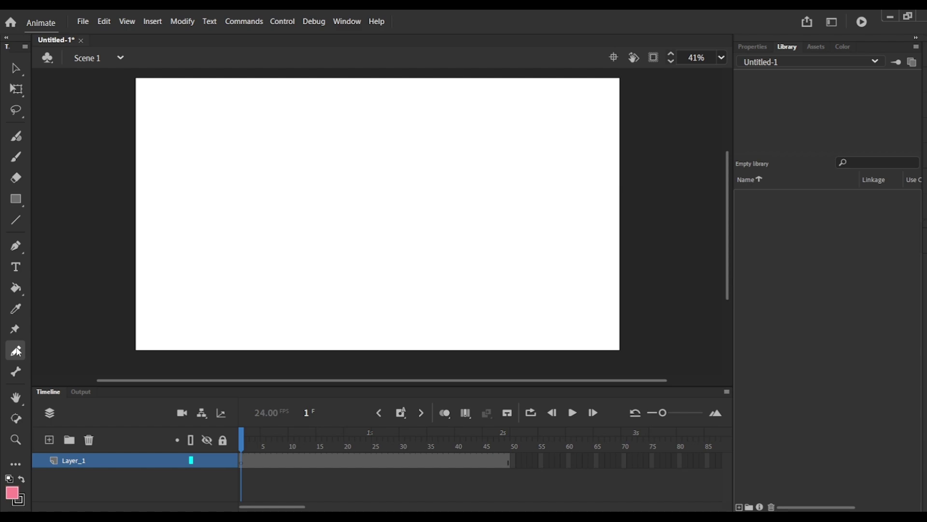
scroll(372, 128, up, 1)
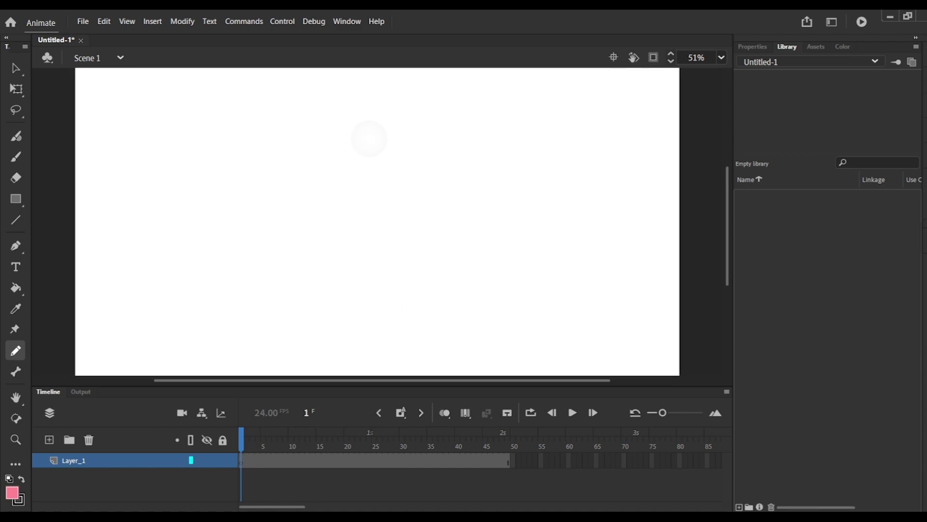
scroll(384, 310, down, 1)
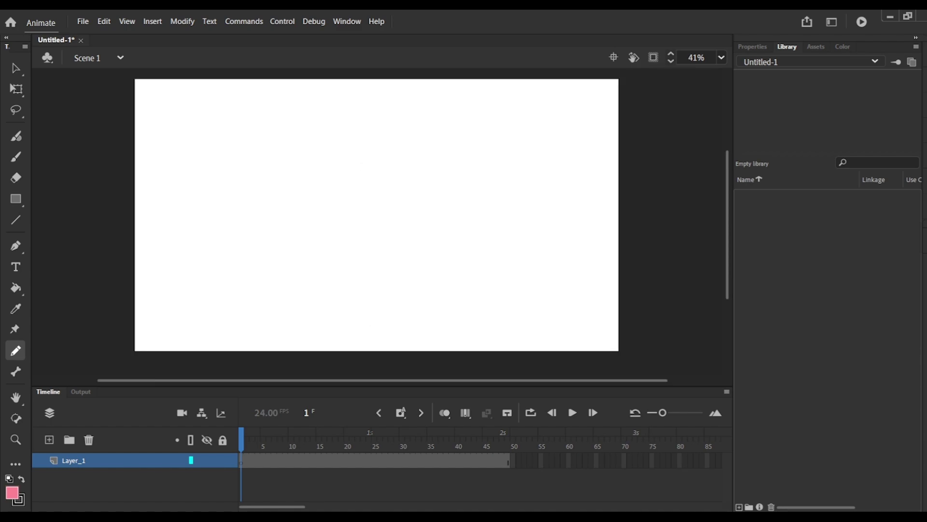
mouse_move(301, 298)
mouse_down()
mouse_move(256, 231)
mouse_move(261, 196)
mouse_move(301, 153)
mouse_move(343, 145)
mouse_move(376, 165)
mouse_move(394, 200)
mouse_up()
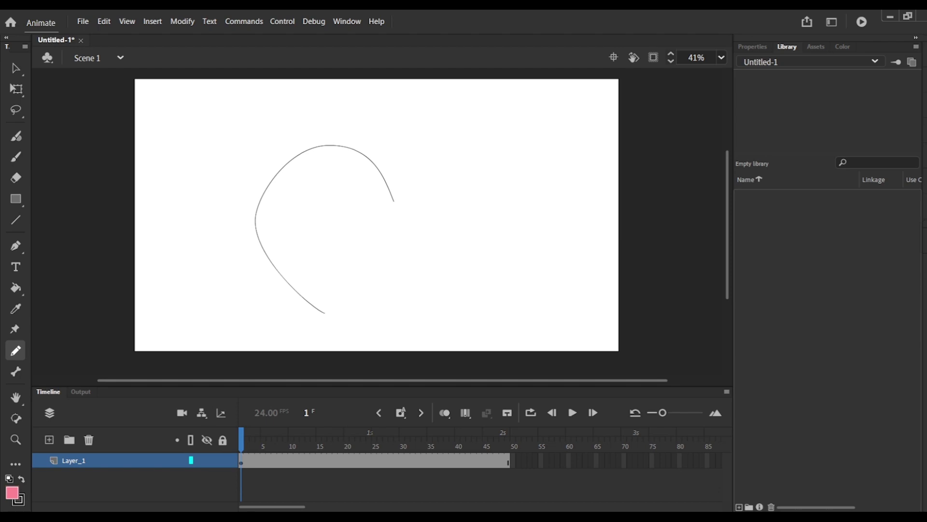
click(15, 69)
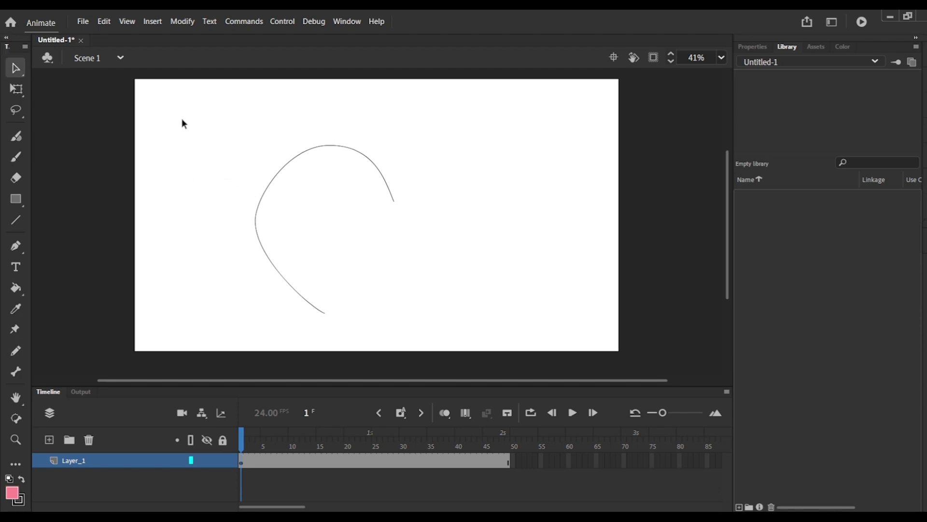
mouse_move(182, 121)
mouse_down()
mouse_move(312, 259)
mouse_move(441, 348)
mouse_up()
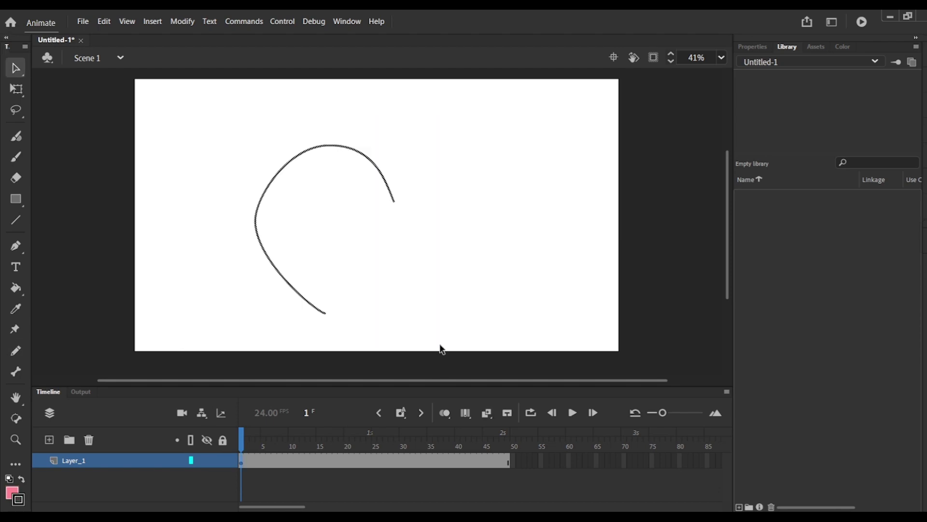
Color the arc #FF0000, duplicate it to the right, and select the left arc for transforming
click(20, 499)
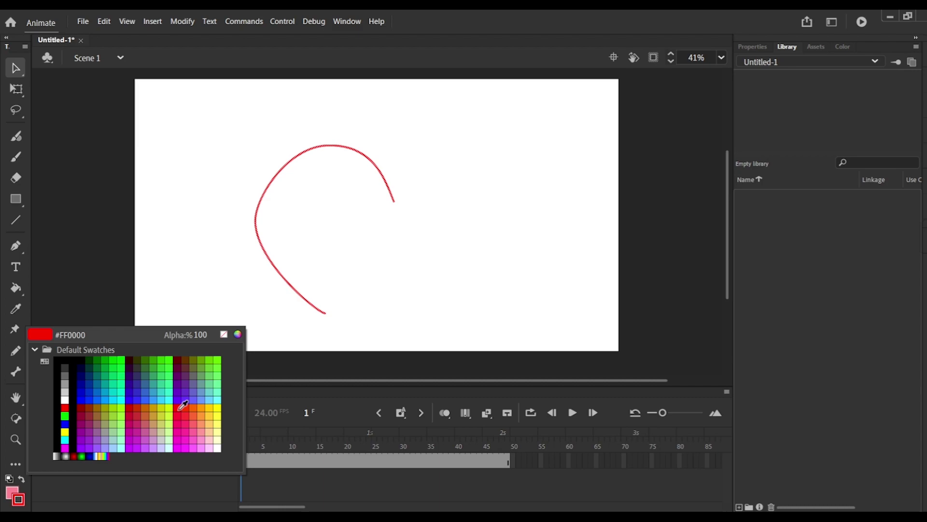
click(183, 406)
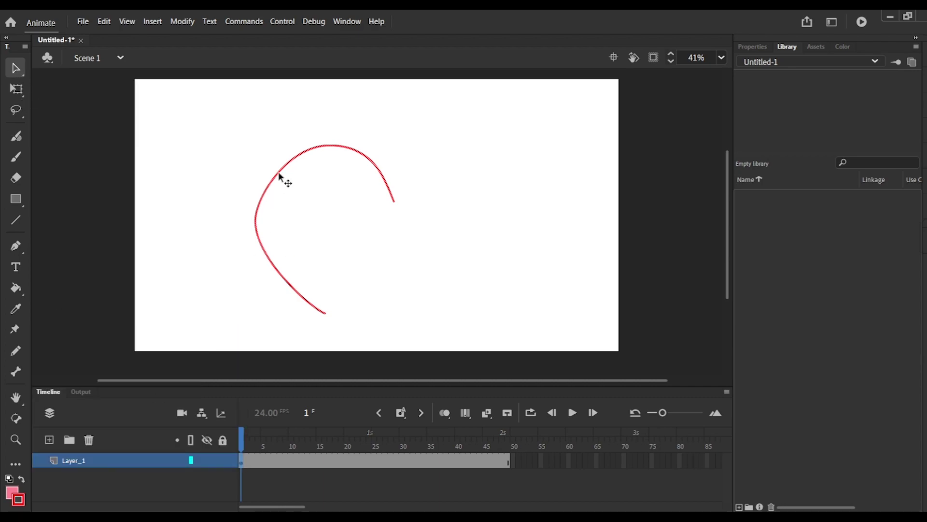
drag(284, 178, 253, 172)
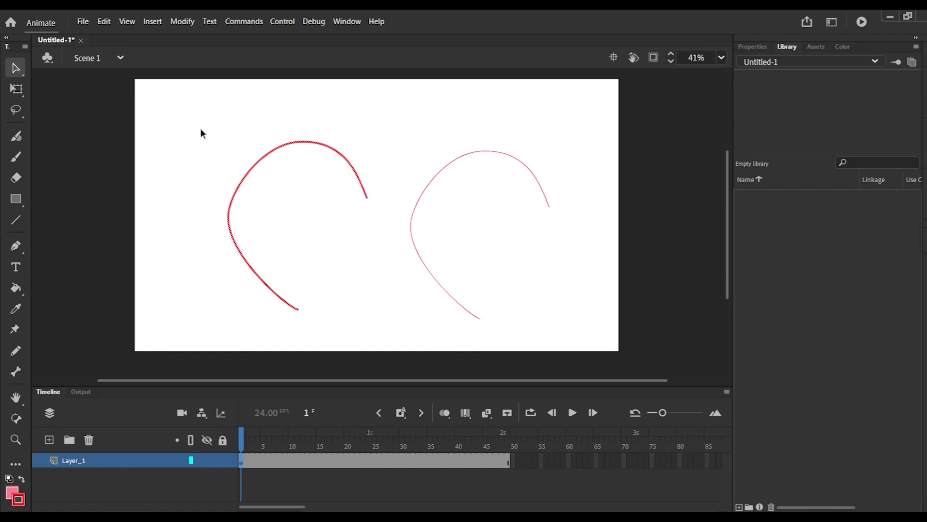
drag(201, 129, 382, 330)
click(23, 95)
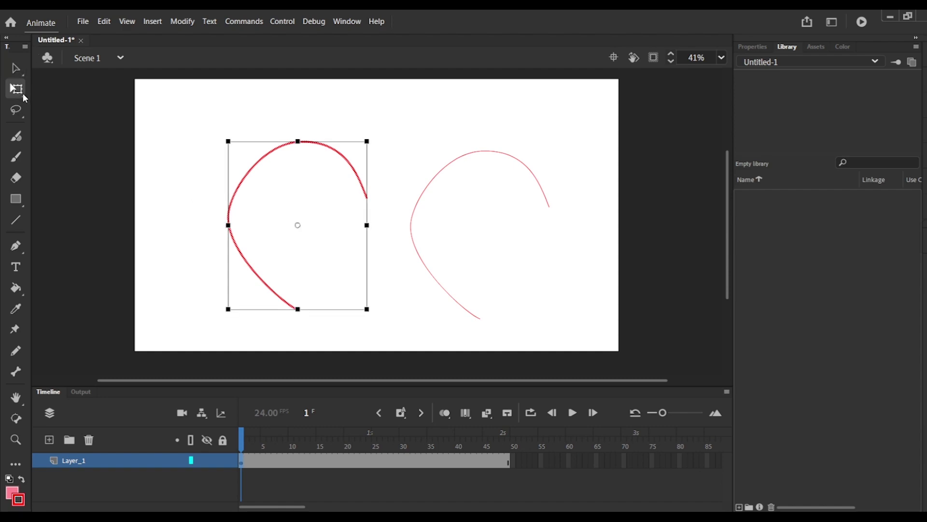
click(23, 95)
Flip the selected left arc horizontally with Modify > Transform > Flip Horizontal
click(182, 21)
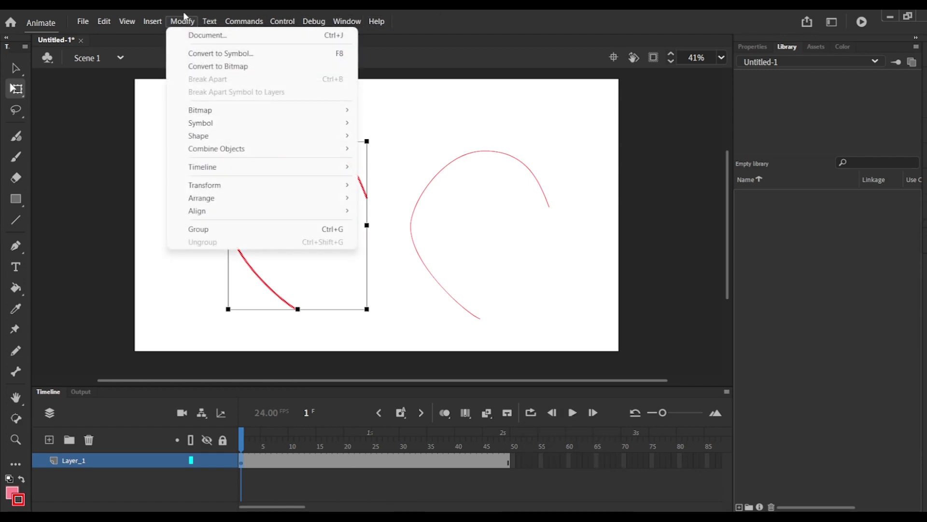
mouse_move(148, 19)
mouse_move(182, 24)
mouse_move(261, 185)
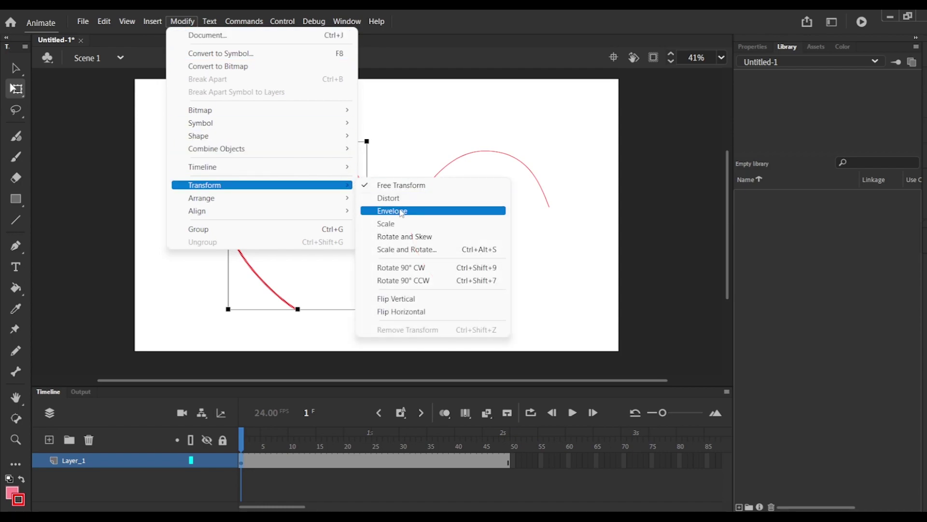
click(413, 311)
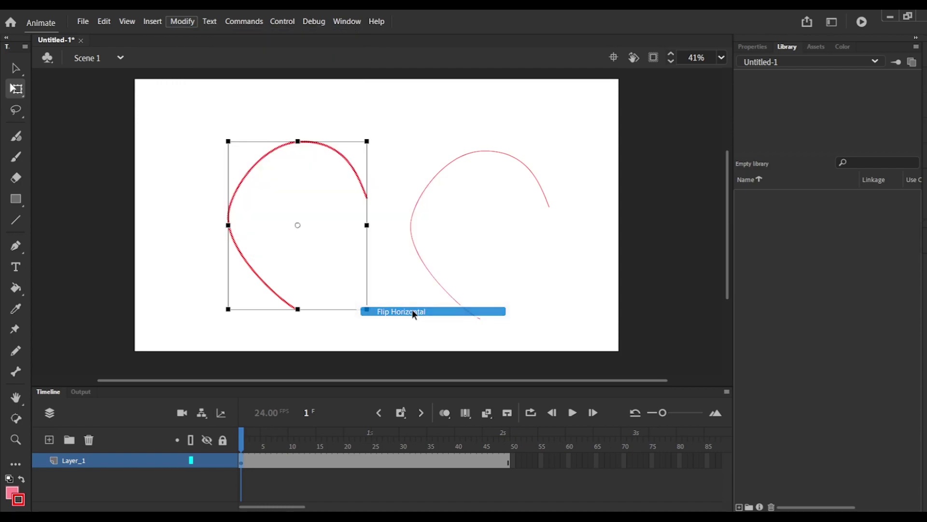
Move the flipped arc right, undo a stray bend, and nudge the other arc up-left
drag(352, 182, 603, 183)
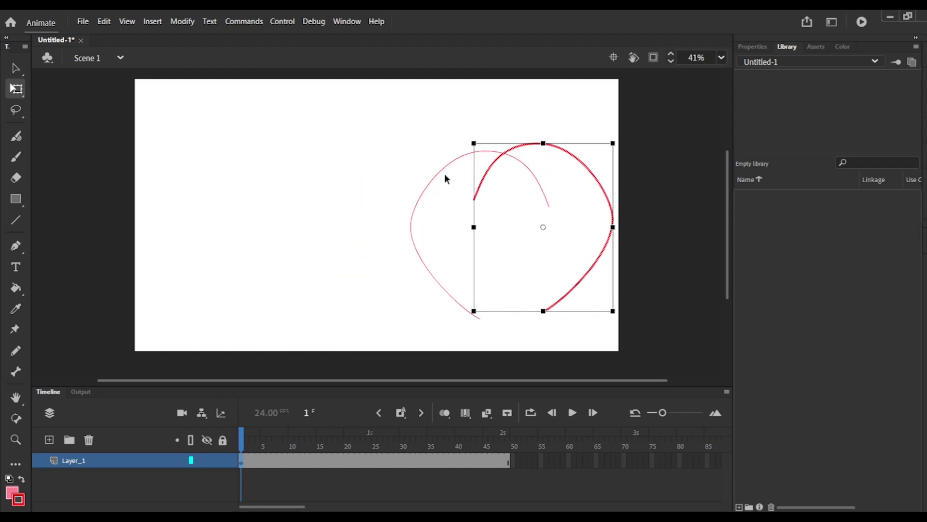
drag(441, 172, 361, 178)
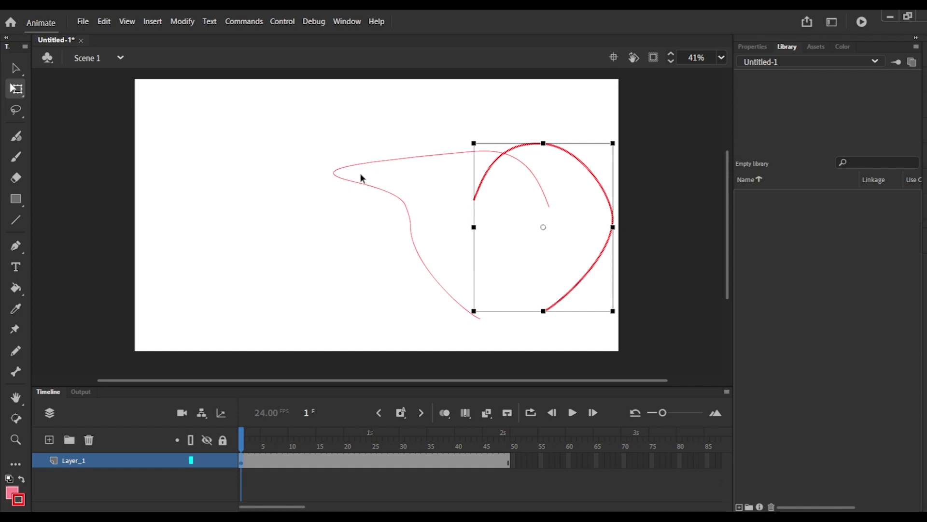
key(ctrl+z)
key(ctrl+z)
key(ctrl+z)
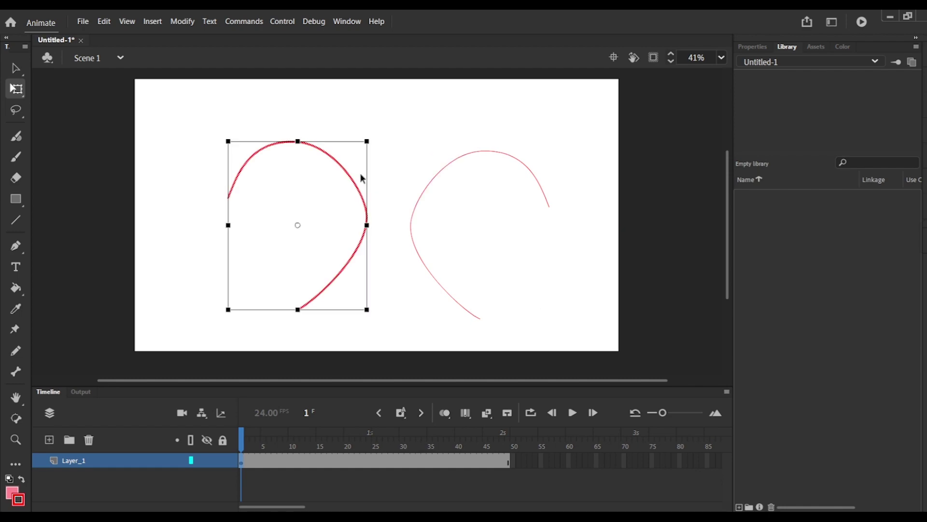
click(429, 185)
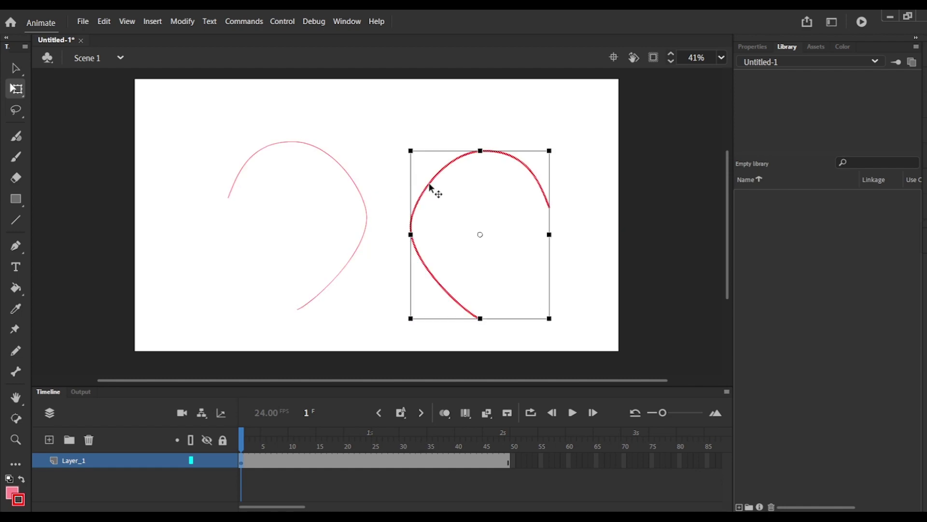
drag(430, 186, 414, 159)
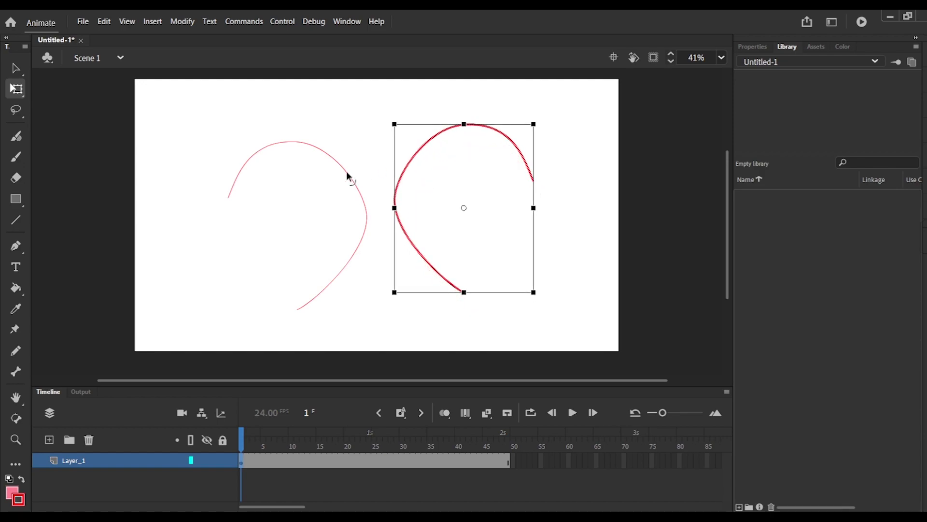
drag(368, 186, 344, 169)
Position and rotate both red arcs so they meet as one heart outline
click(345, 171)
drag(348, 173, 665, 157)
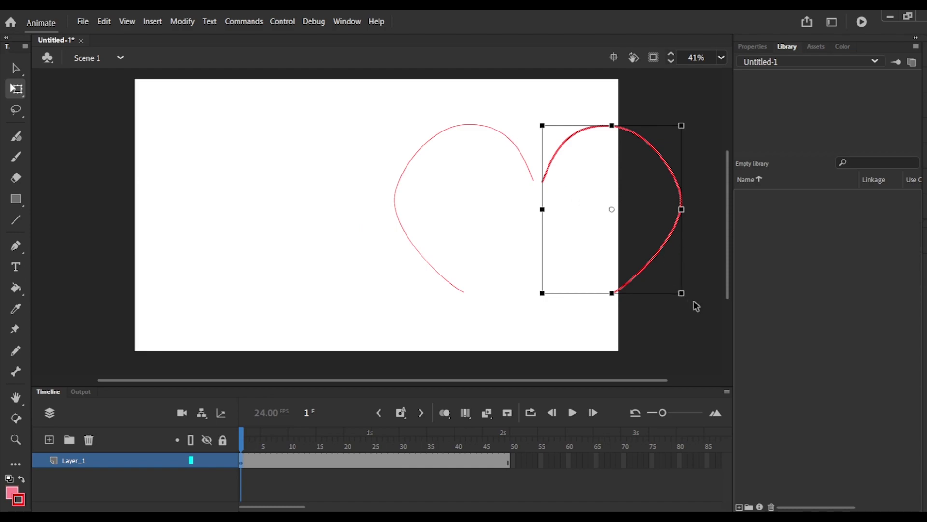
drag(695, 305, 672, 321)
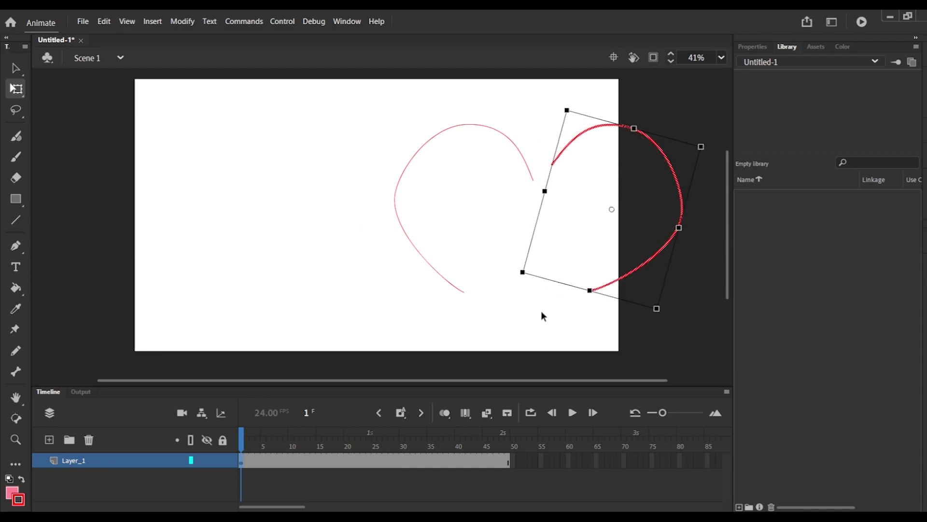
click(453, 286)
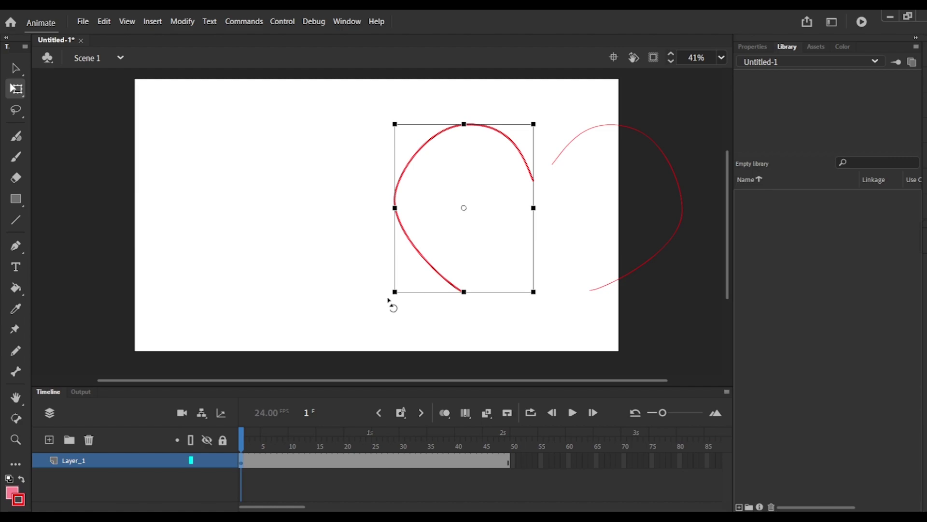
drag(387, 302, 431, 321)
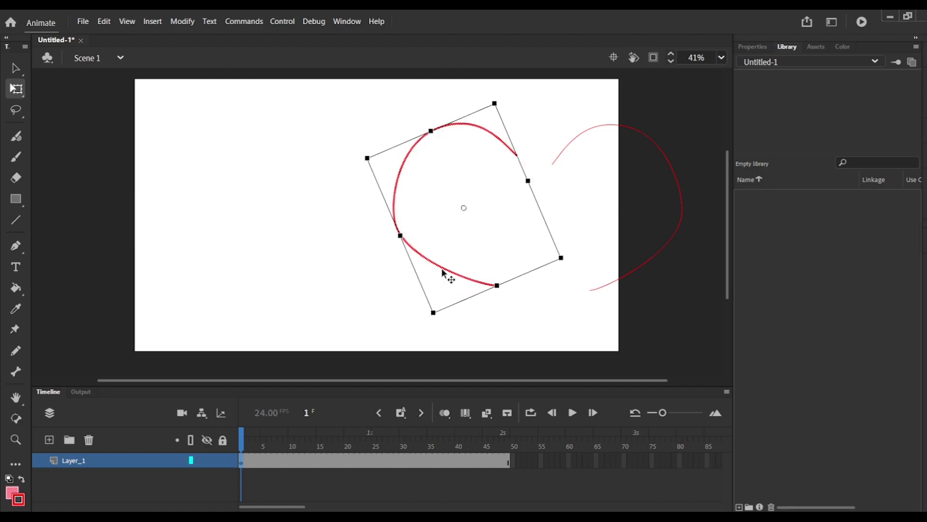
drag(443, 271, 481, 282)
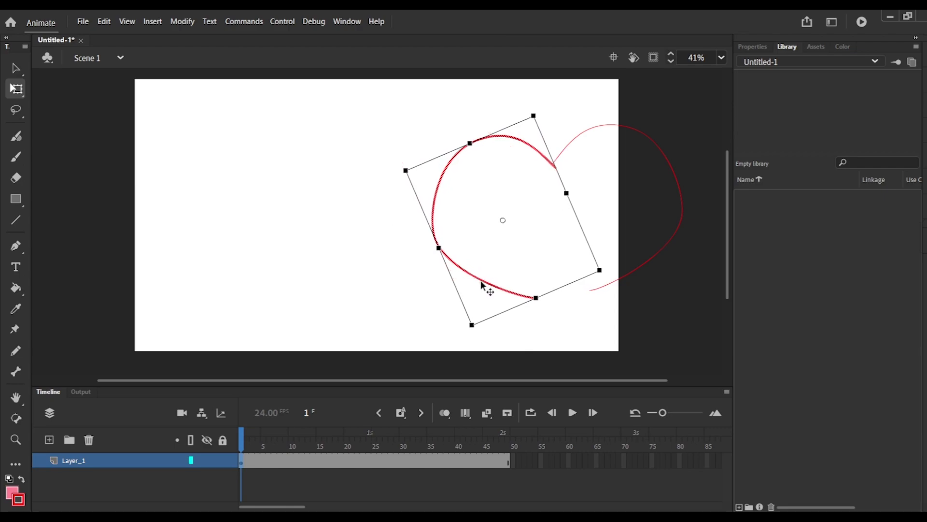
Marquee-select the whole heart and drag it to the centre of the stage
click(371, 266)
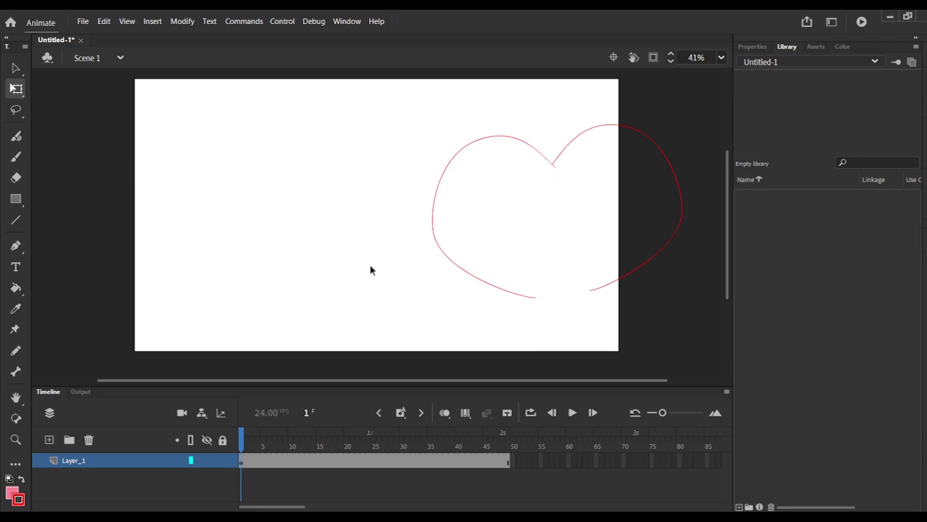
drag(379, 104, 707, 317)
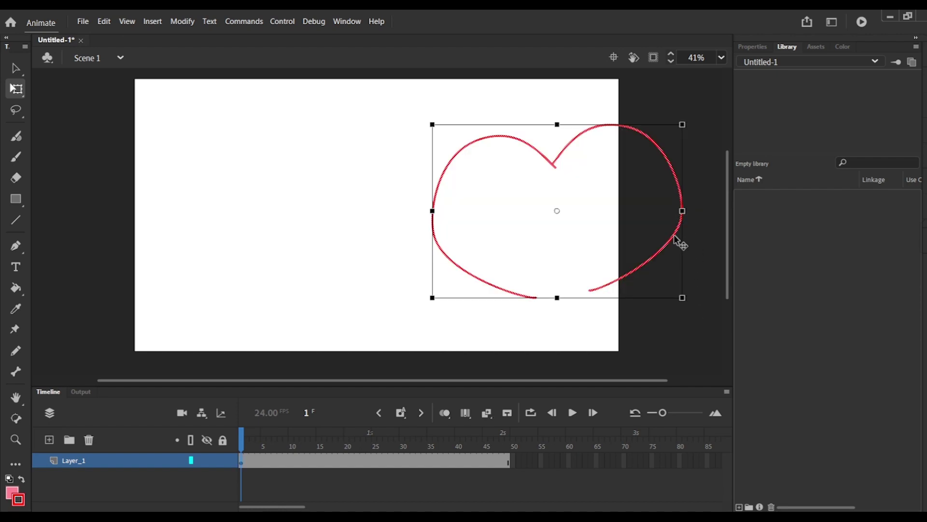
drag(676, 240, 489, 228)
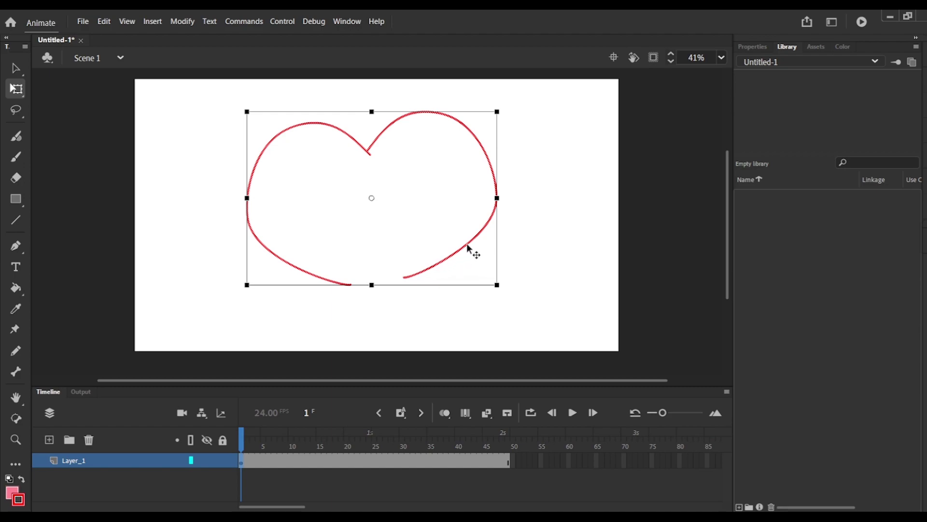
Stretch, widen and slant the heart's right half, shifting it further right
click(579, 274)
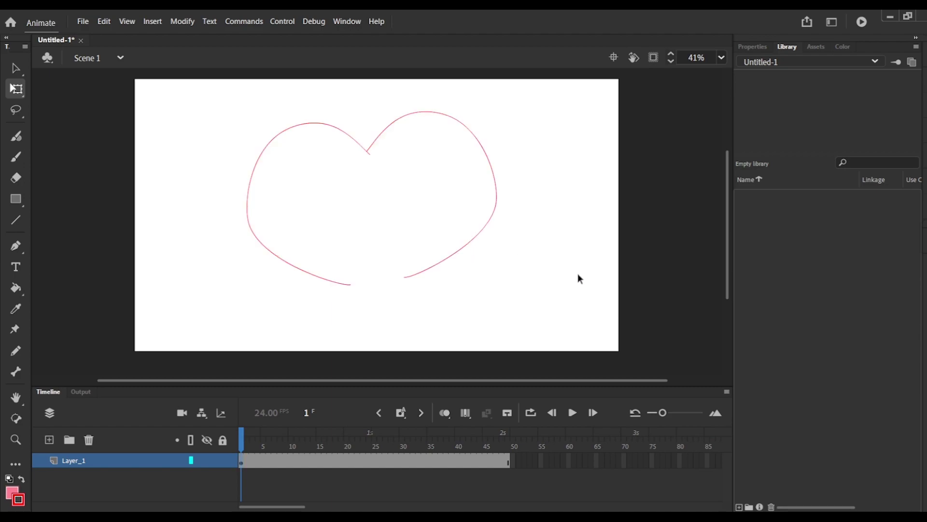
click(408, 277)
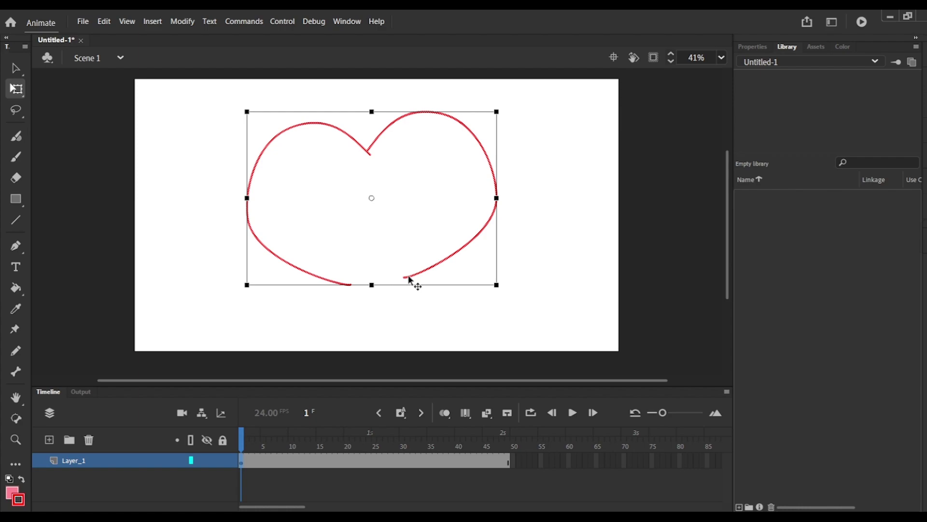
click(414, 302)
click(415, 276)
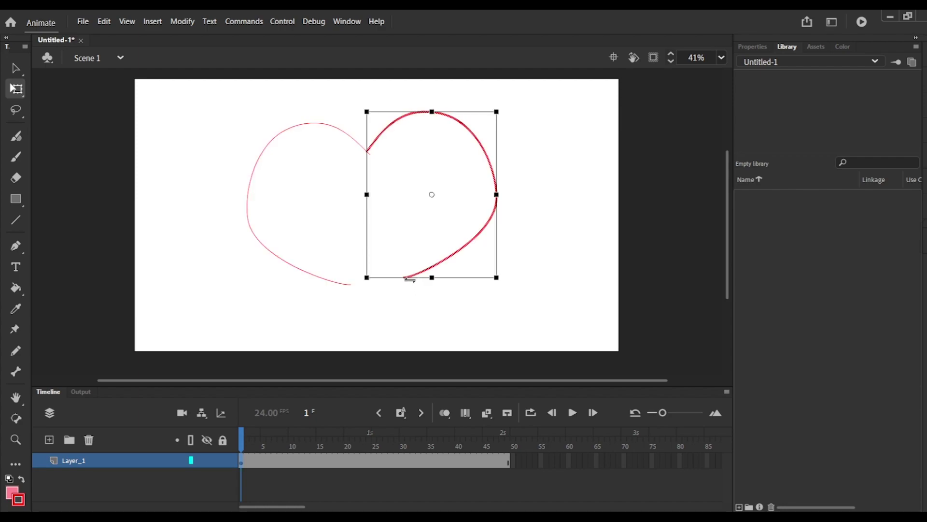
drag(431, 277, 428, 297)
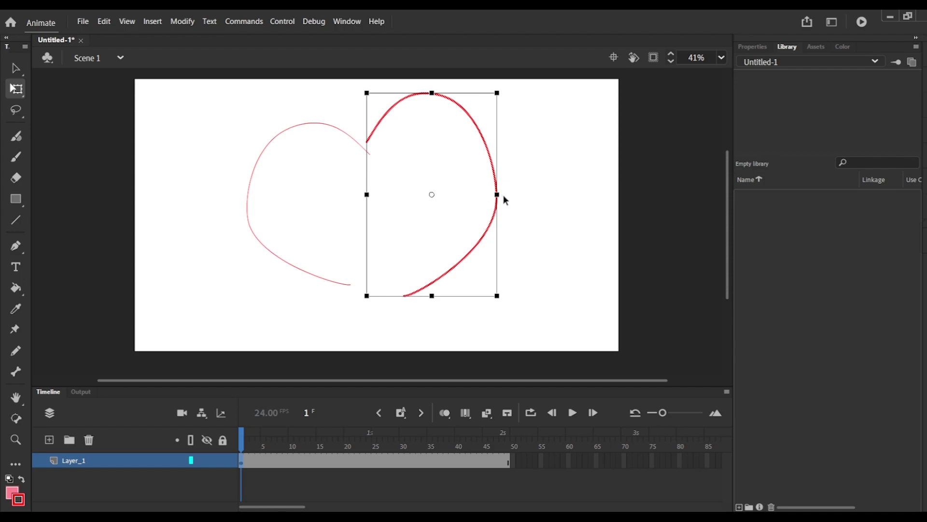
drag(501, 198, 506, 184)
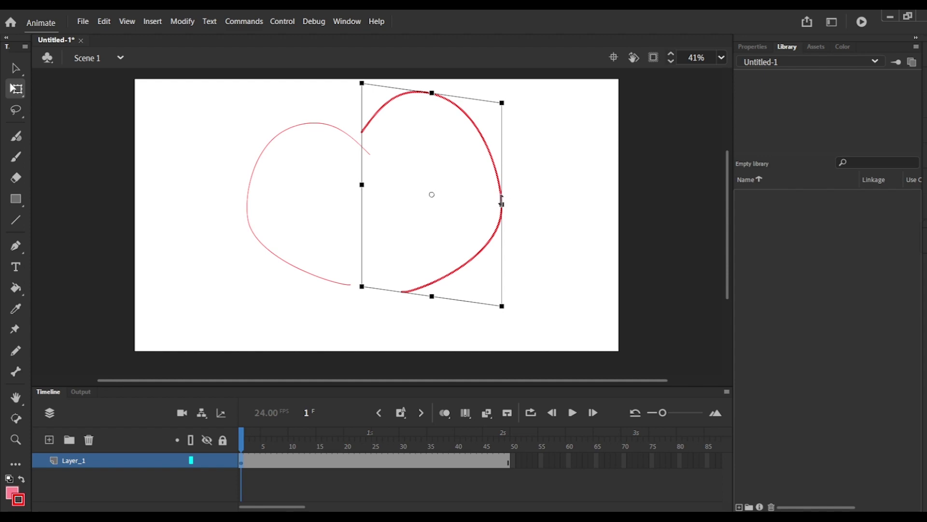
drag(501, 202, 502, 188)
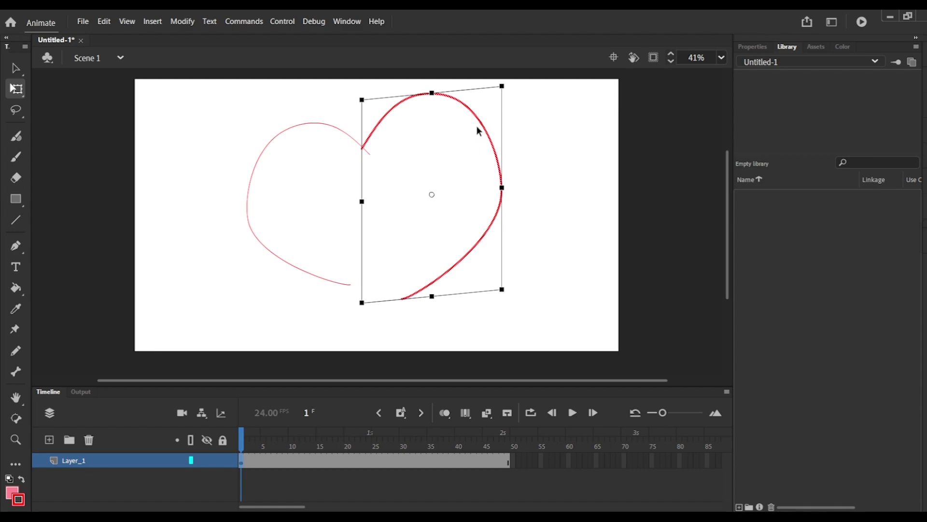
drag(488, 130, 526, 132)
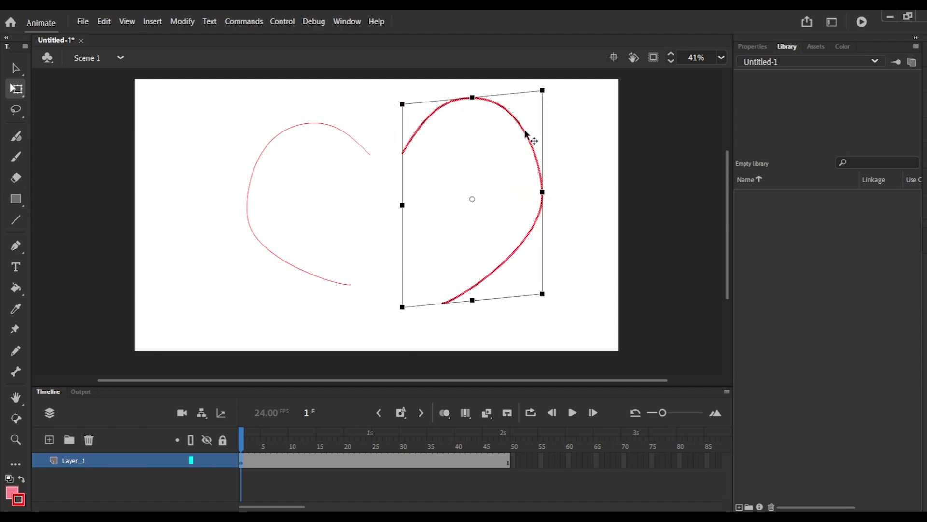
Make the left half taller and slanted, moving it right and down into place
click(365, 149)
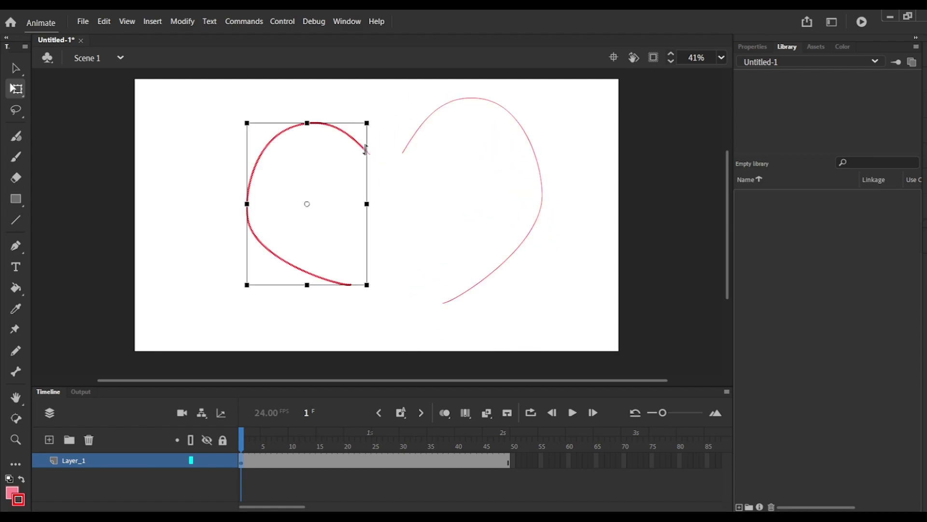
drag(308, 123, 308, 109)
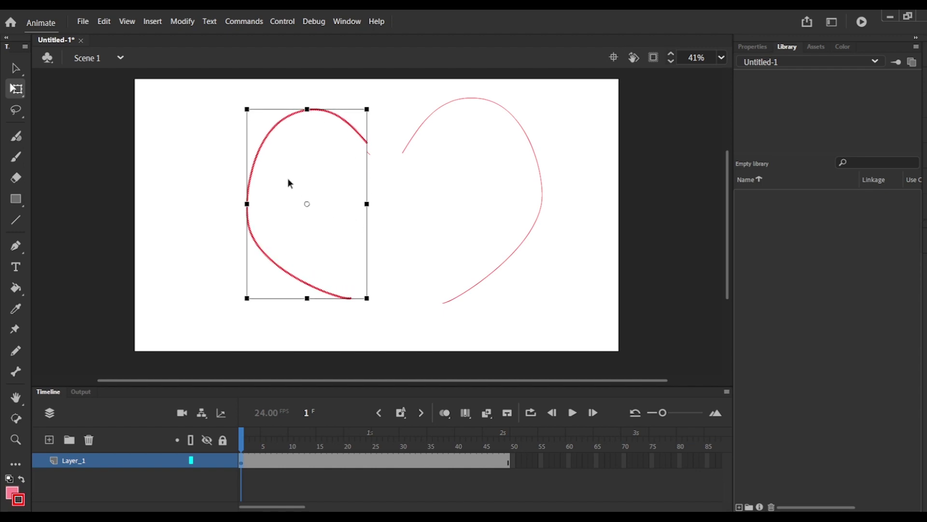
drag(266, 146, 299, 157)
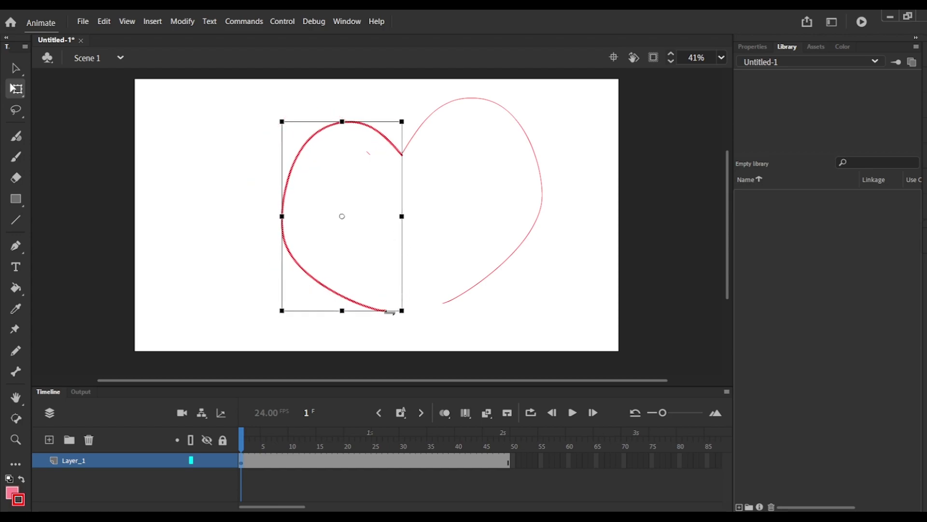
drag(376, 310, 396, 312)
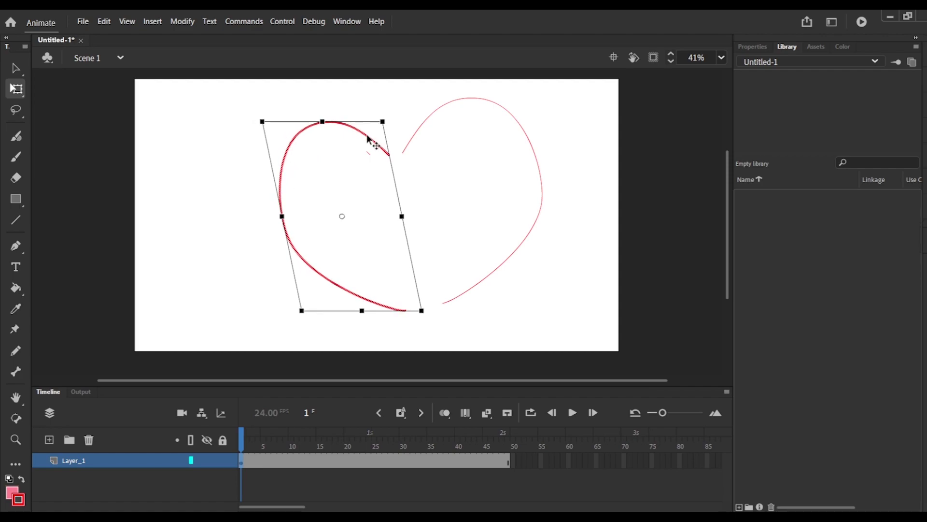
drag(373, 141, 384, 140)
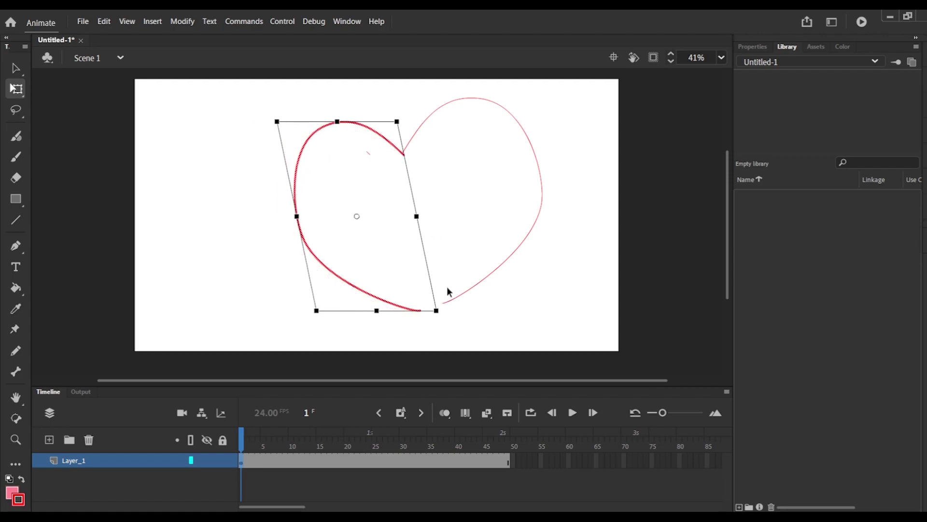
drag(437, 310, 451, 302)
Select the heart's right half and delete it
click(537, 253)
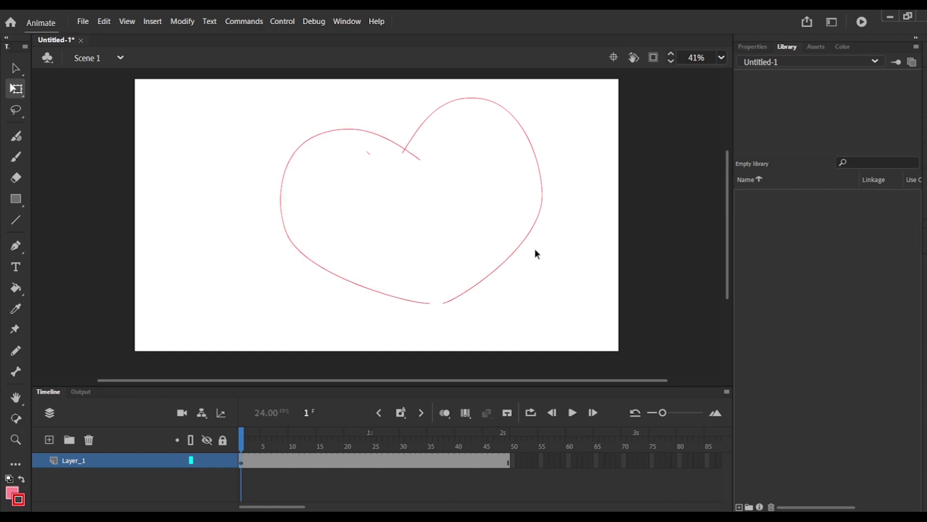
click(541, 211)
key(Delete)
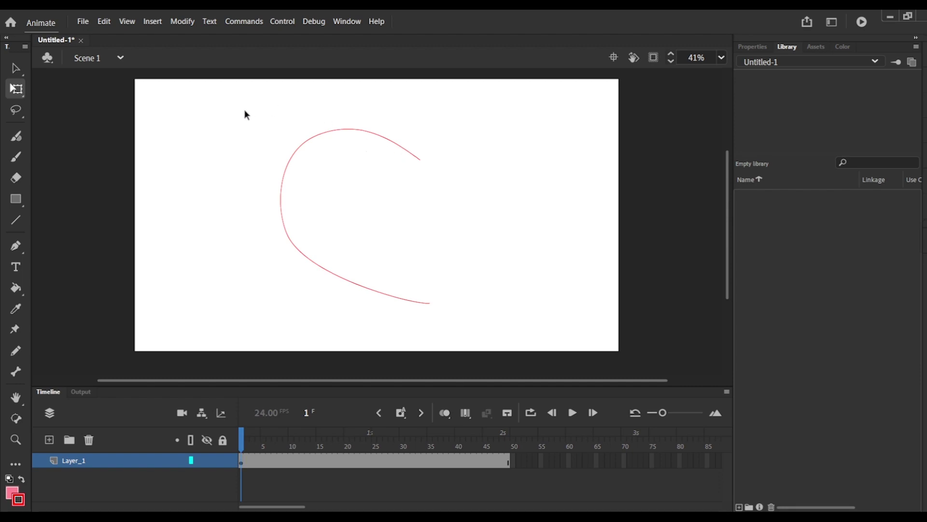
Copy the left curve to the right, flip it horizontally, and remove its stray hooked end
mouse_move(213, 98)
mouse_down()
mouse_move(381, 265)
mouse_move(485, 315)
mouse_up()
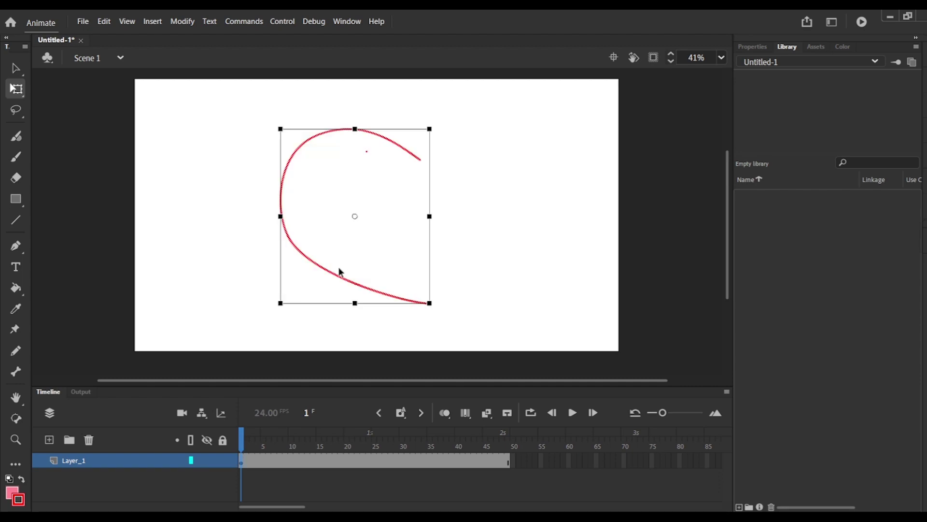
mouse_move(343, 280)
mouse_down()
mouse_move(431, 251)
mouse_move(513, 273)
mouse_up()
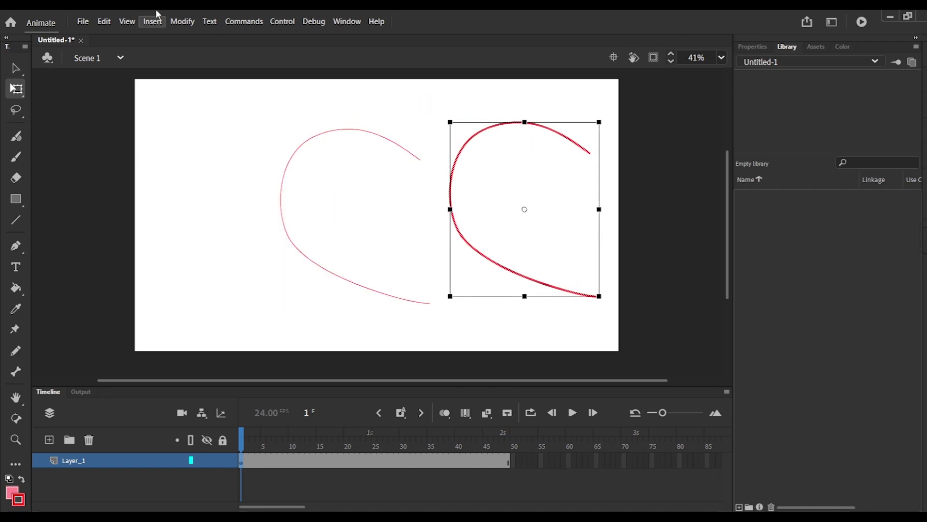
click(180, 22)
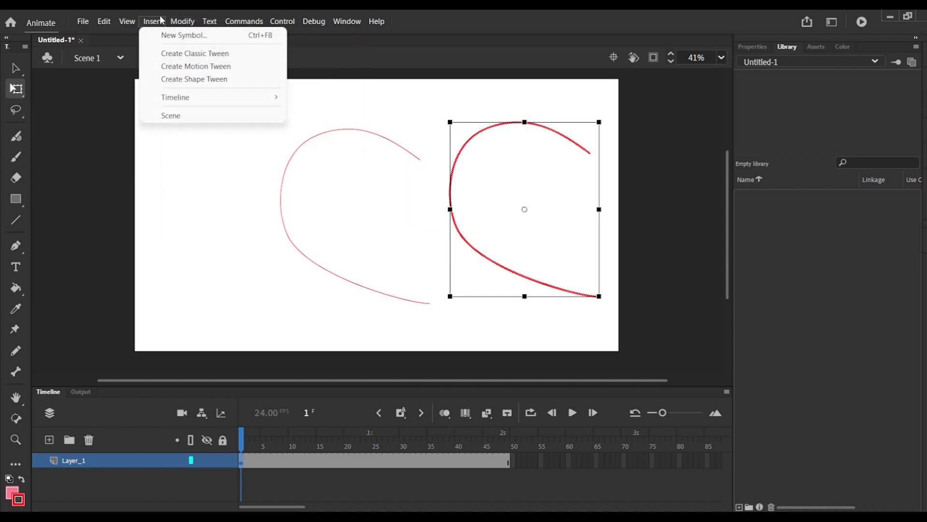
mouse_move(128, 22)
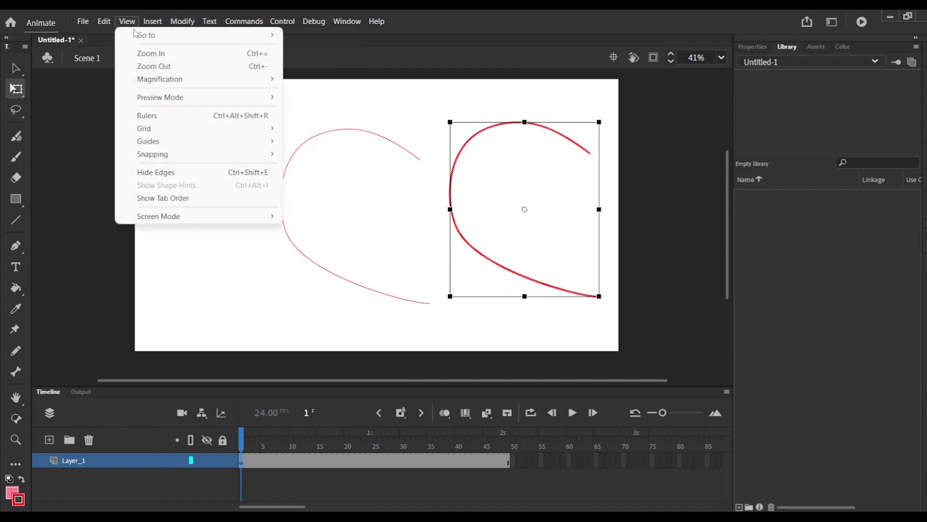
mouse_move(183, 21)
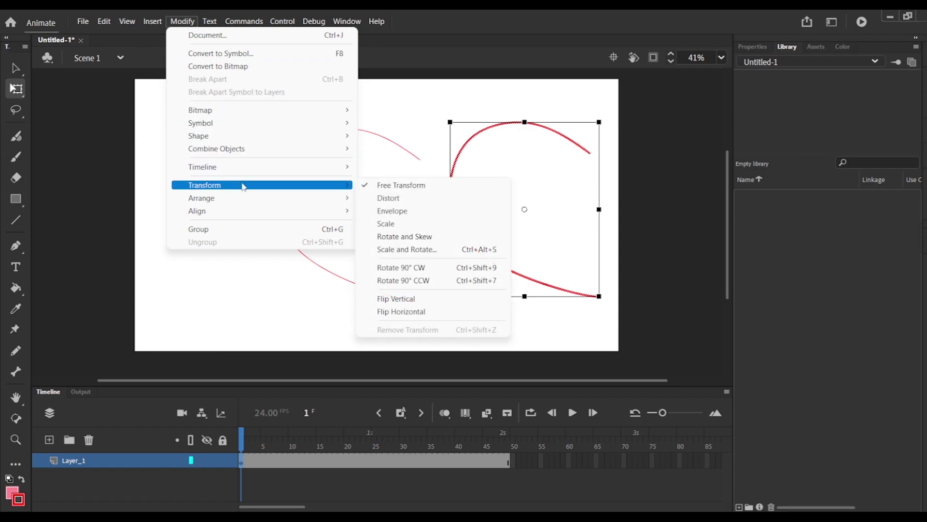
mouse_move(343, 183)
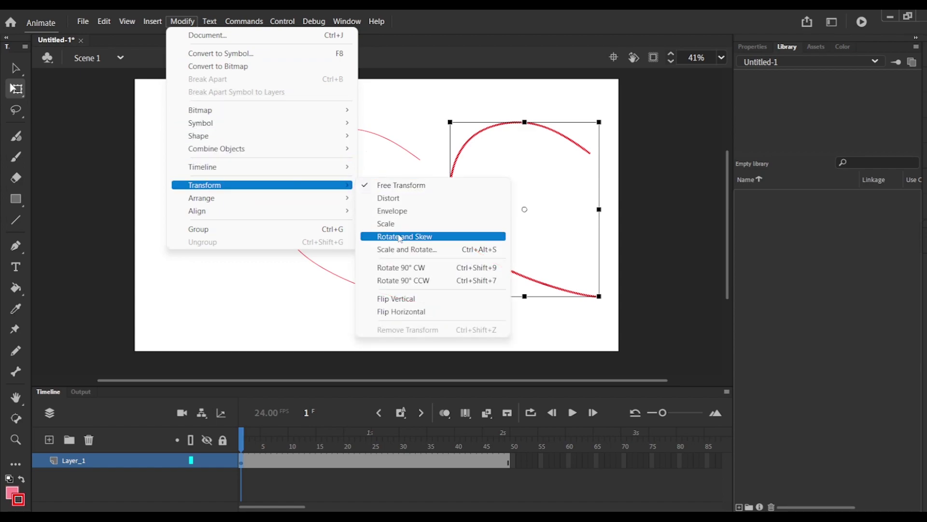
click(427, 311)
click(205, 195)
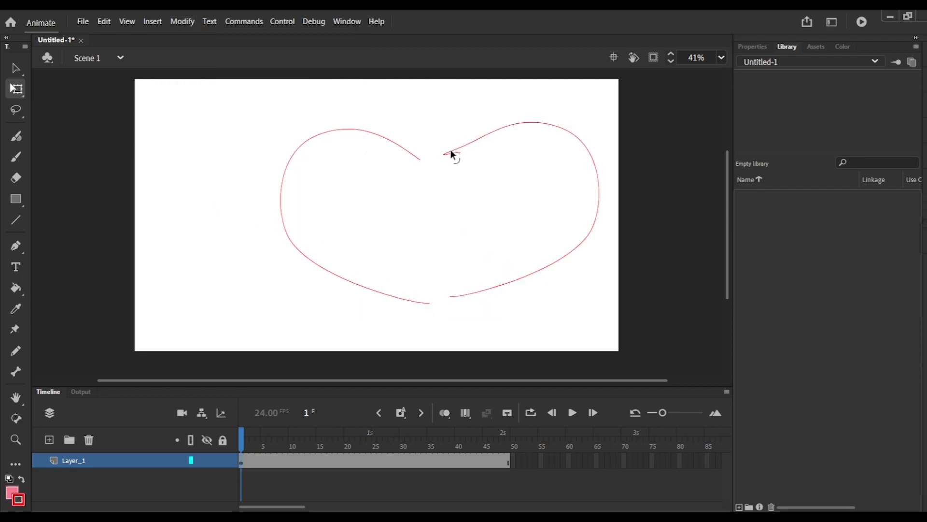
key(ctrl+z)
Join the right curve to the left one and shift the whole heart left on stage
click(462, 153)
drag(463, 154, 424, 162)
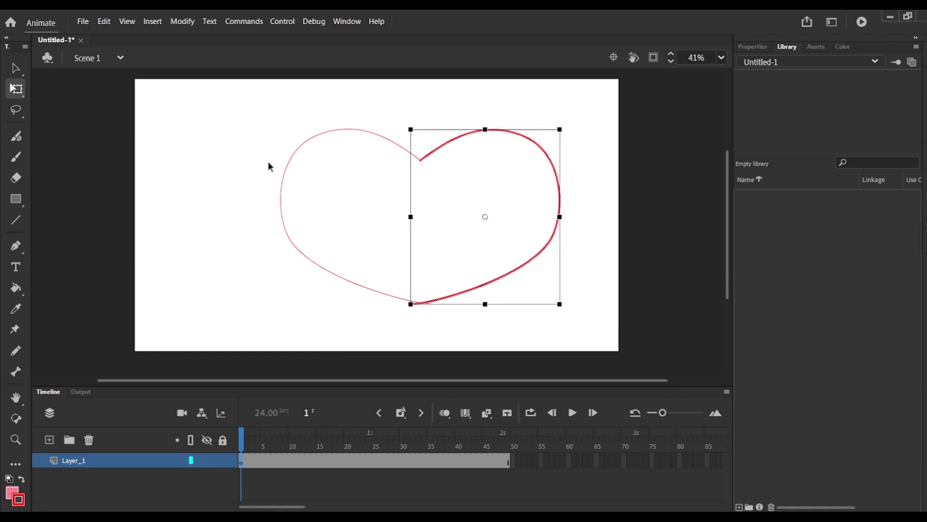
click(215, 149)
drag(231, 130, 327, 99)
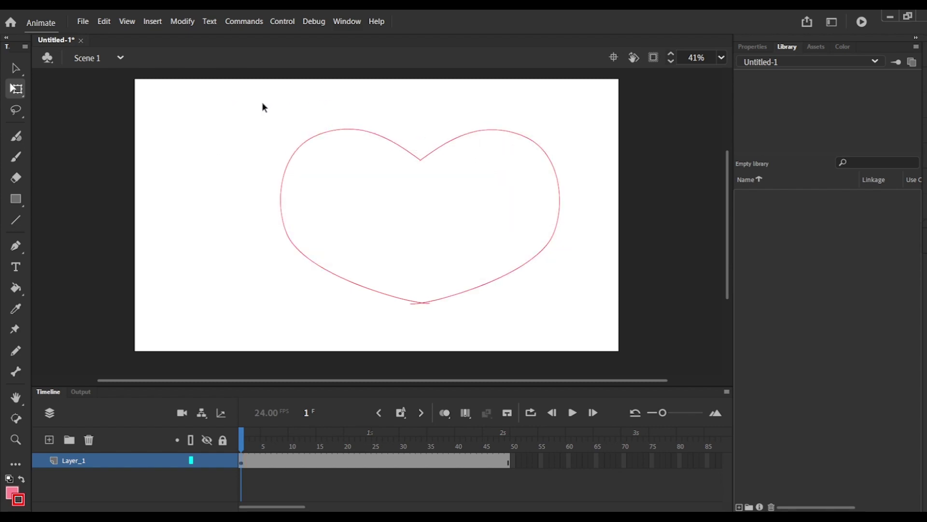
drag(258, 104, 577, 341)
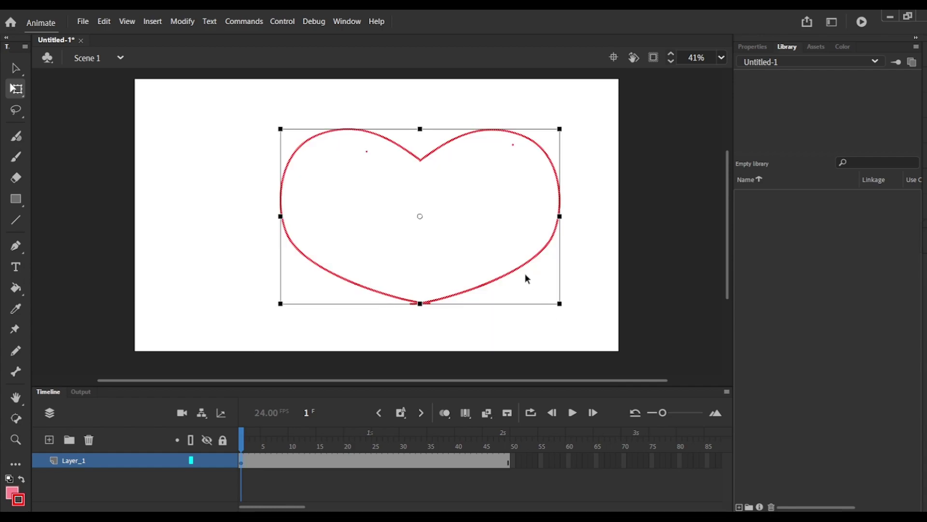
drag(527, 264, 475, 266)
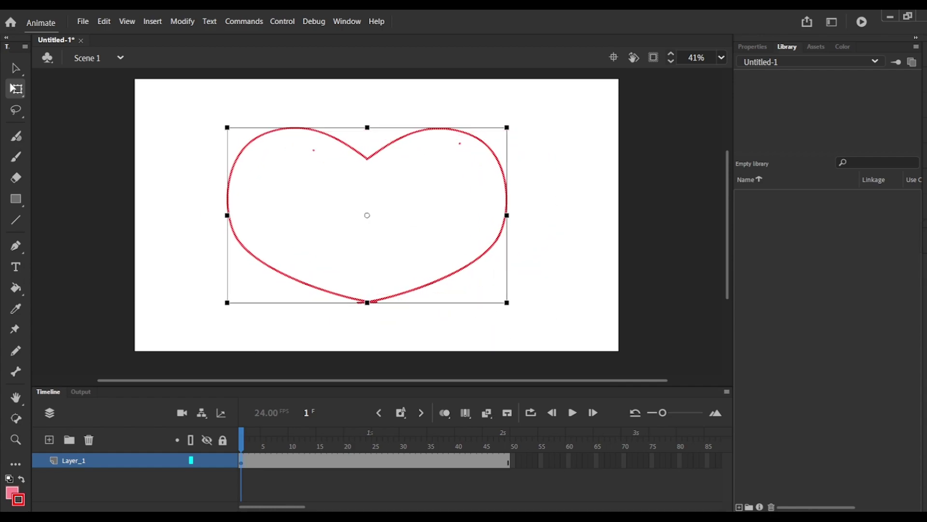
click(88, 102)
Select the full heart outline and combine it into one group with Modify > Group
click(186, 21)
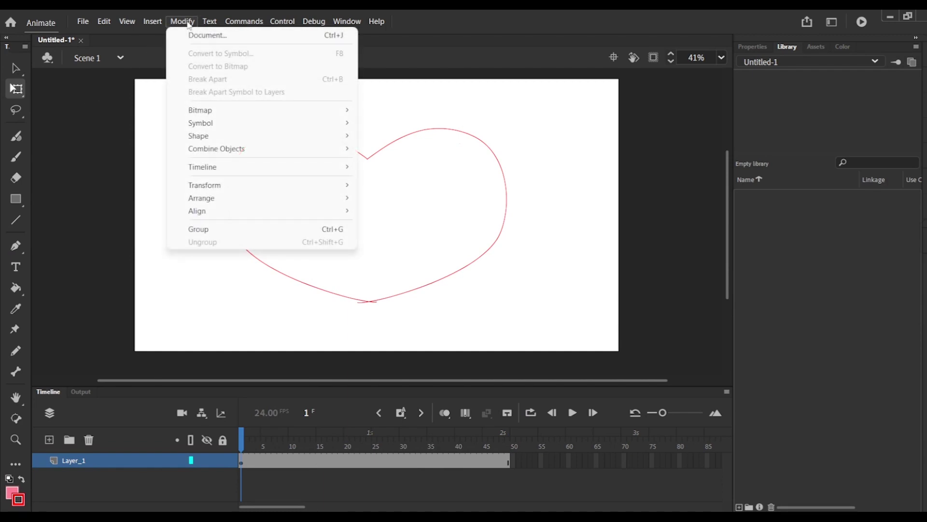
click(150, 130)
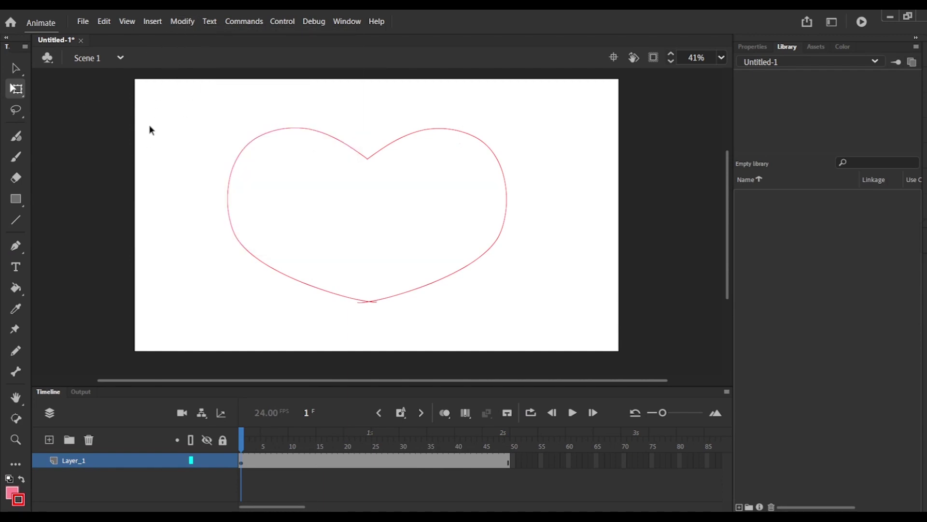
drag(192, 106, 555, 333)
click(193, 15)
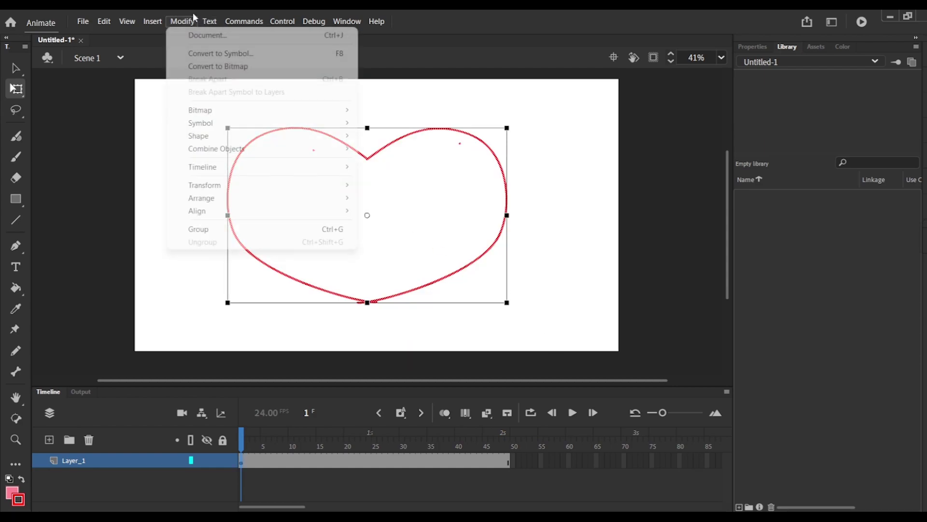
click(258, 230)
click(181, 187)
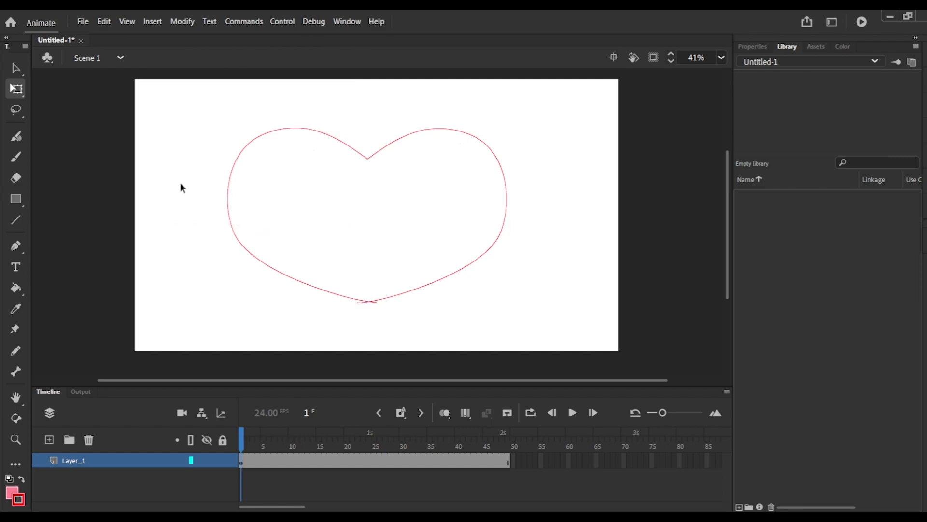
click(291, 131)
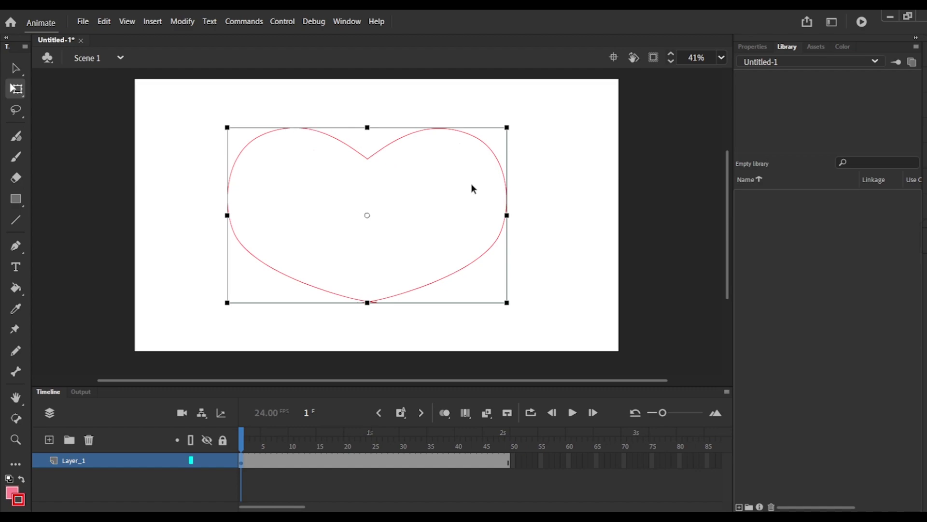
click(540, 209)
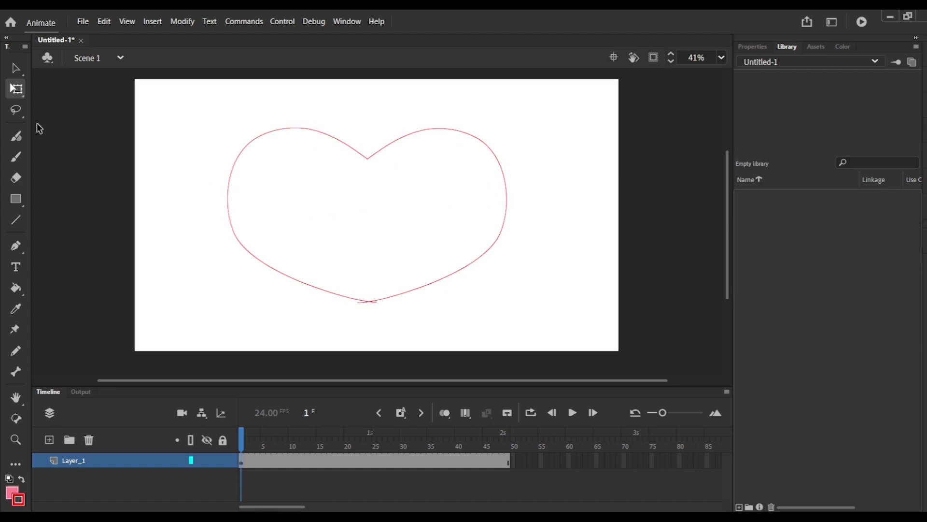
Choose the Paint Brush with a black fill colour
click(16, 156)
click(18, 499)
click(12, 492)
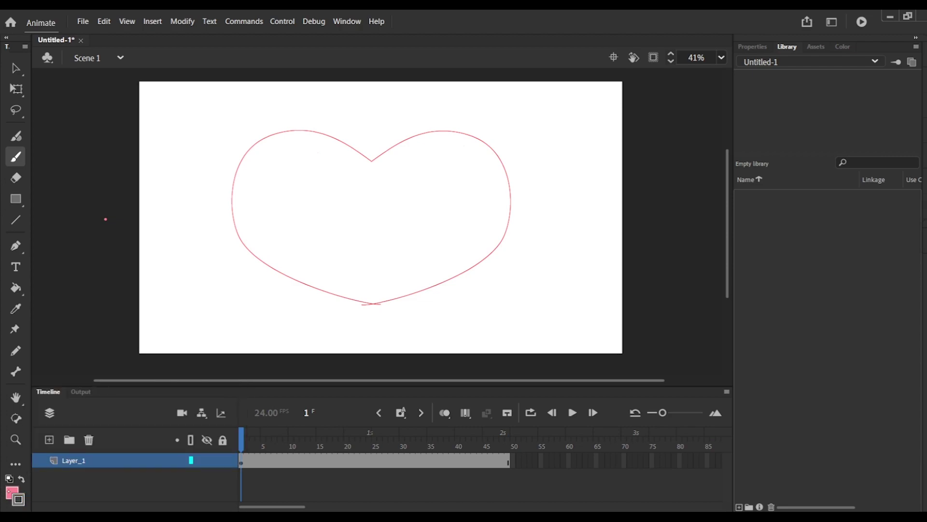
click(12, 492)
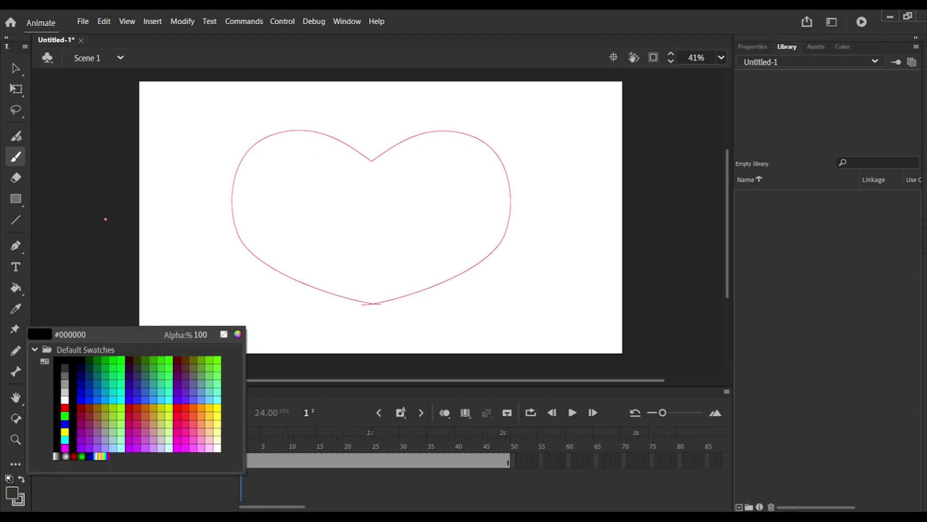
click(65, 358)
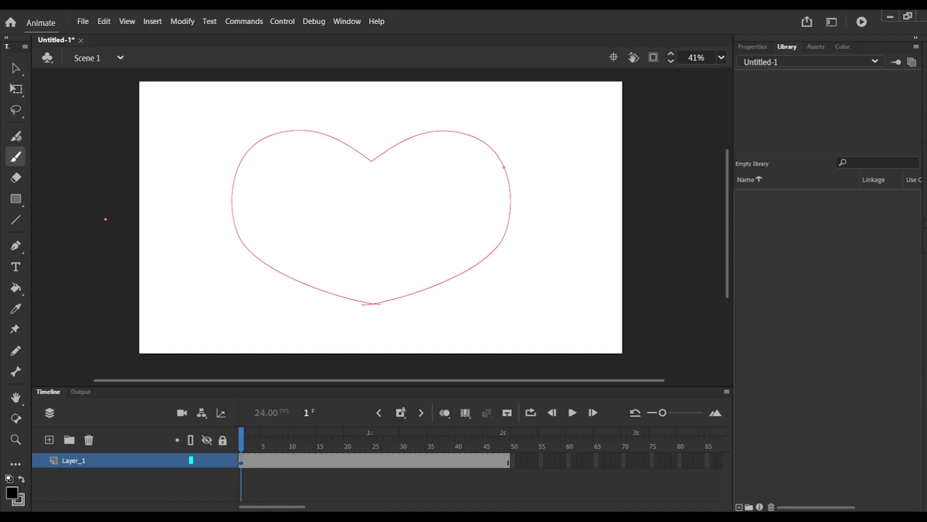
Brush black strokes from the heart's right edge down to its bottom tip
drag(502, 168, 365, 297)
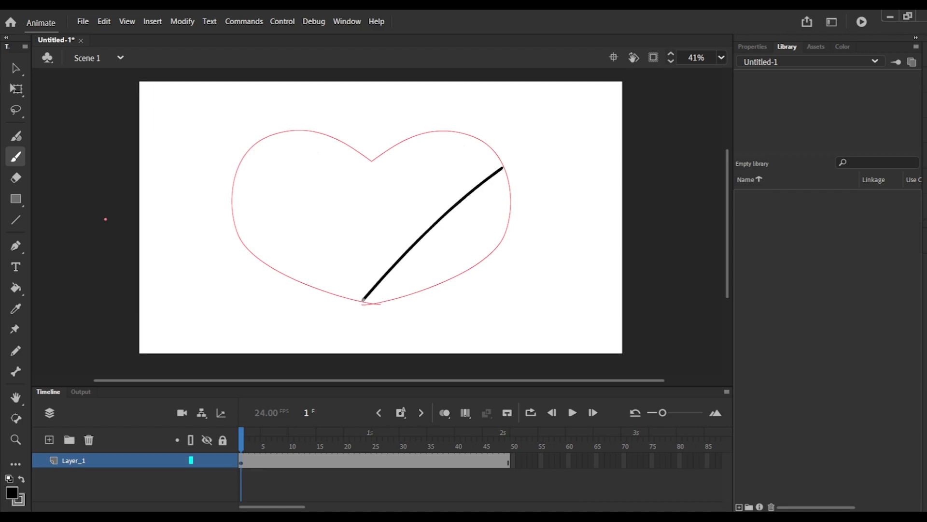
mouse_move(503, 170)
mouse_down()
mouse_move(505, 212)
mouse_move(483, 253)
mouse_move(451, 276)
mouse_move(365, 299)
mouse_up()
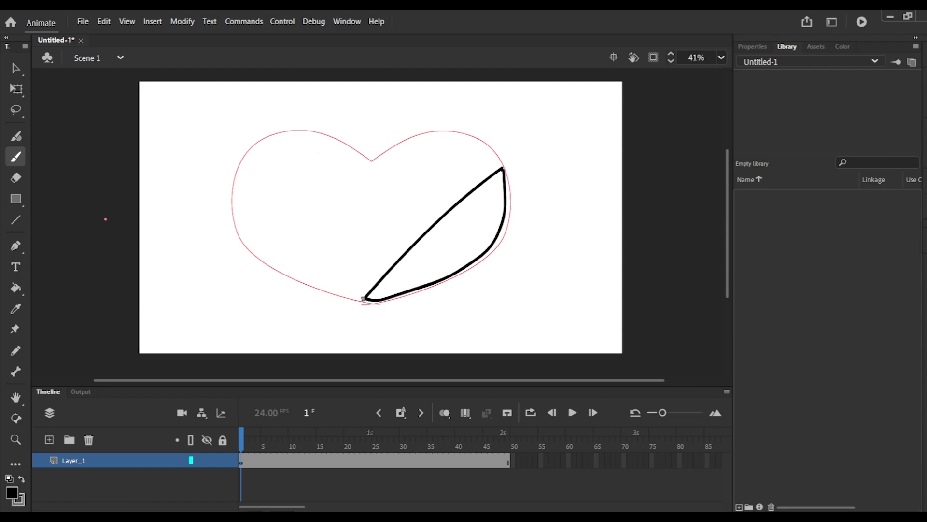
scroll(558, 259, up, 6)
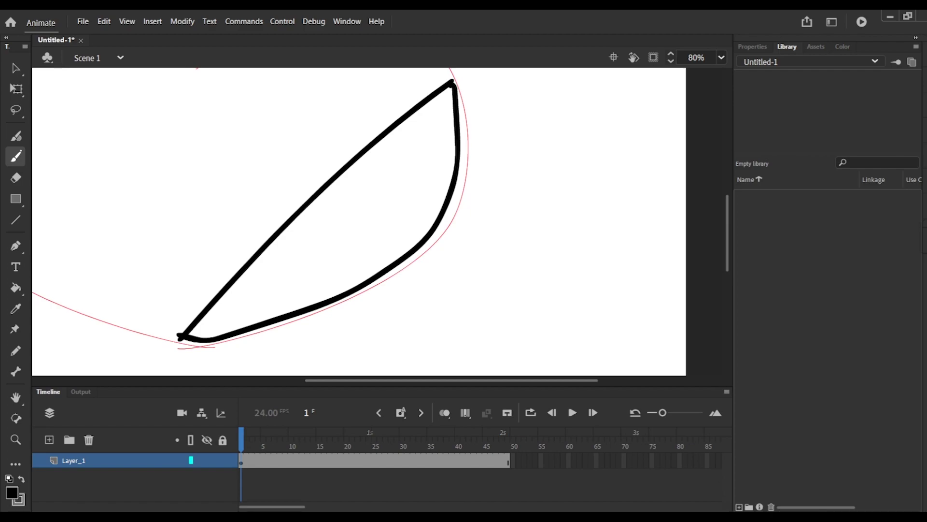
Enlarge the Classic Brush to size 42 and paint the leaf-shaped lower-right section solid black
double_click(16, 156)
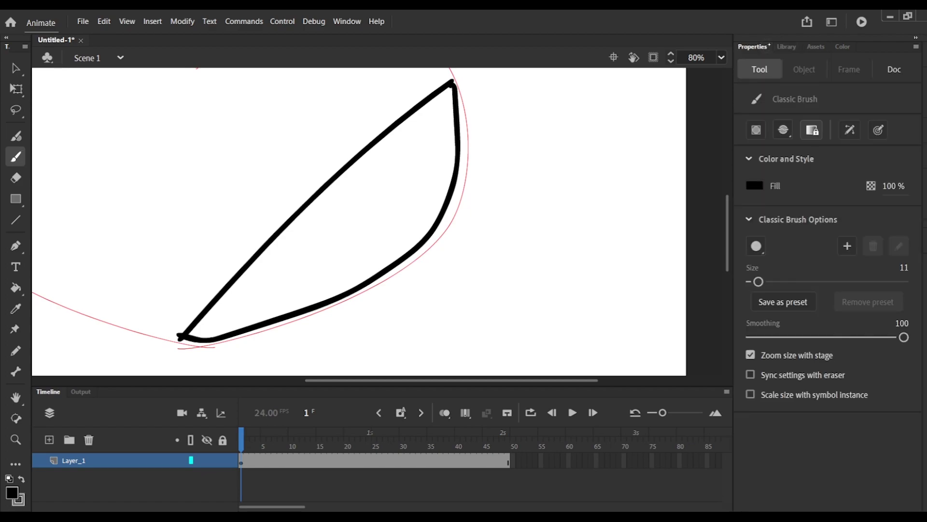
key(bracketright)
key(bracketright)
key(bracketright)
key(bracketright)
key(bracketright)
key(bracketright)
key(bracketright)
key(bracketright)
key(bracketright)
key(bracketright)
key(bracketright)
key(bracketright)
key(bracketright)
key(bracketright)
key(bracketright)
key(bracketright)
key(bracketright)
key(bracketright)
key(bracketright)
key(bracketright)
key(bracketright)
mouse_move(439, 102)
mouse_down()
mouse_move(377, 168)
mouse_move(235, 284)
mouse_move(199, 331)
mouse_move(344, 279)
mouse_move(409, 236)
mouse_move(442, 179)
mouse_move(438, 102)
mouse_up()
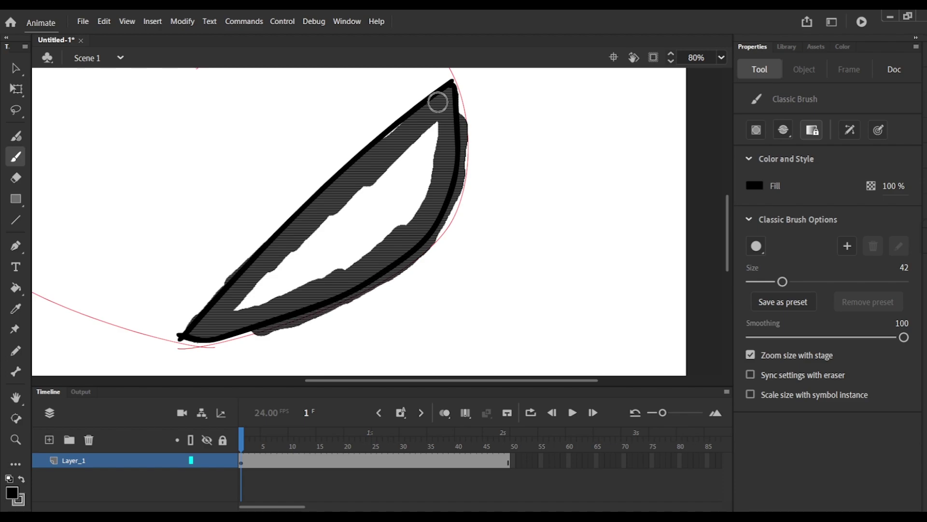
mouse_move(251, 333)
mouse_down()
mouse_move(218, 344)
mouse_move(187, 337)
mouse_up()
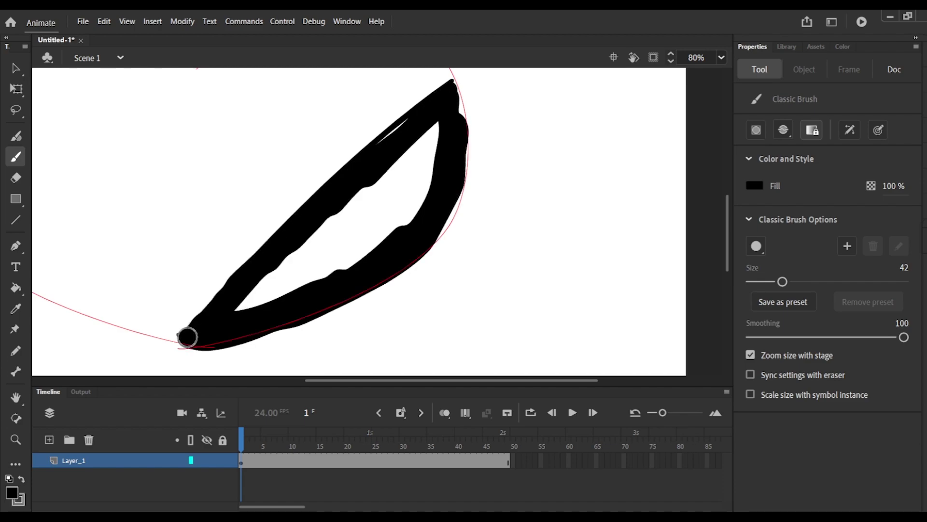
scroll(378, 311, down, 3)
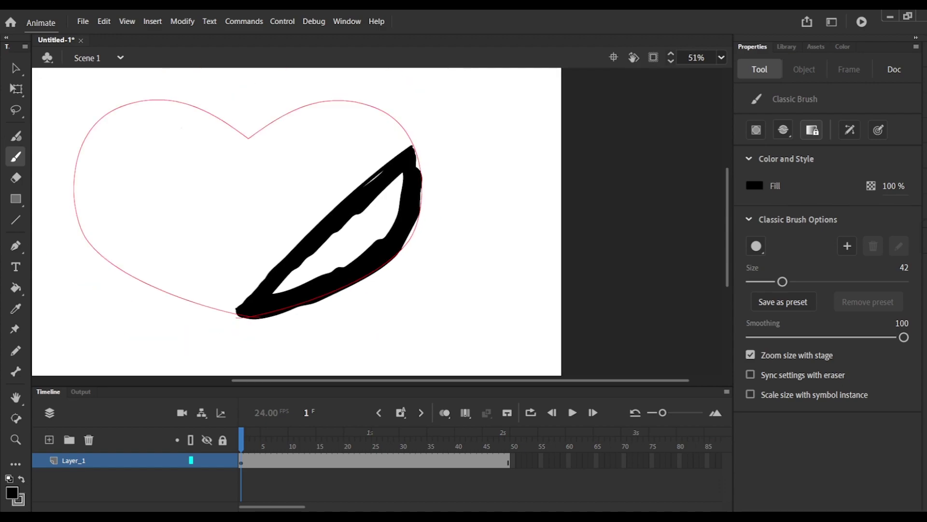
mouse_move(405, 248)
mouse_down()
mouse_move(419, 210)
mouse_move(418, 155)
mouse_up()
mouse_move(389, 225)
mouse_down()
mouse_move(348, 258)
mouse_move(277, 290)
mouse_move(398, 179)
mouse_move(362, 225)
mouse_move(401, 194)
mouse_move(348, 245)
mouse_up()
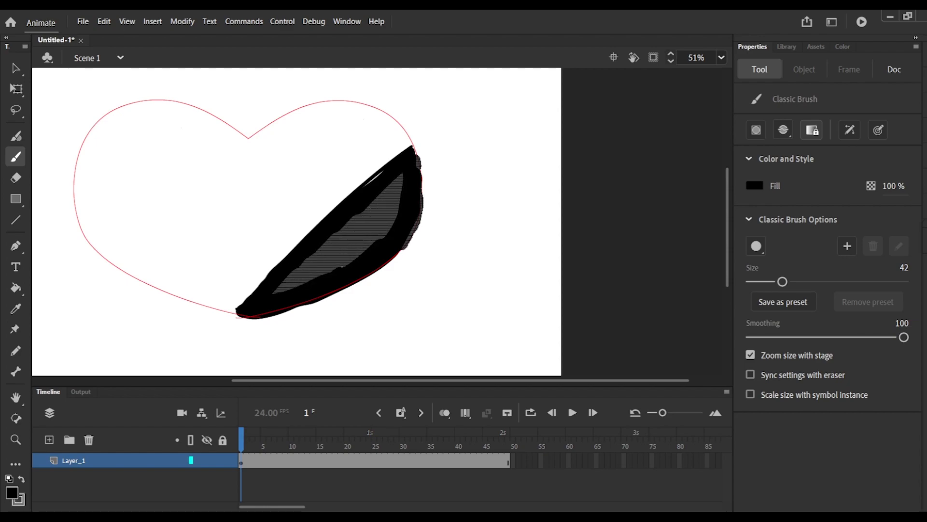
drag(382, 172, 371, 182)
drag(411, 159, 415, 151)
key(ctrl+minus)
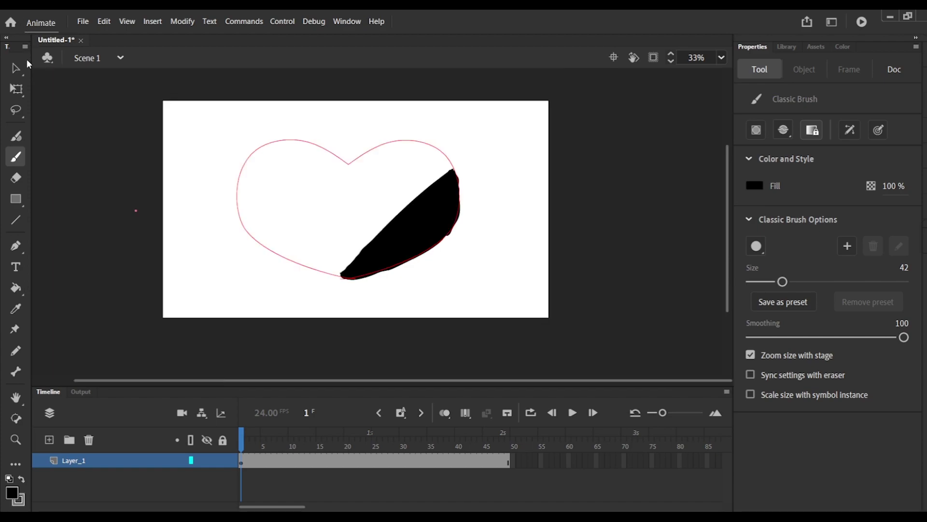
Edit inside the heart group to set its red outline stroke size to 24, then return to Scene 1
key(v)
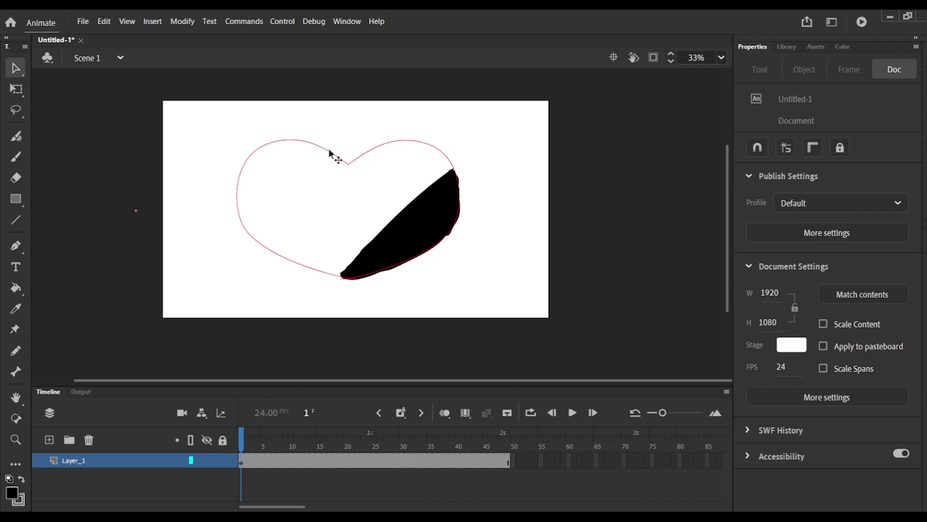
click(328, 153)
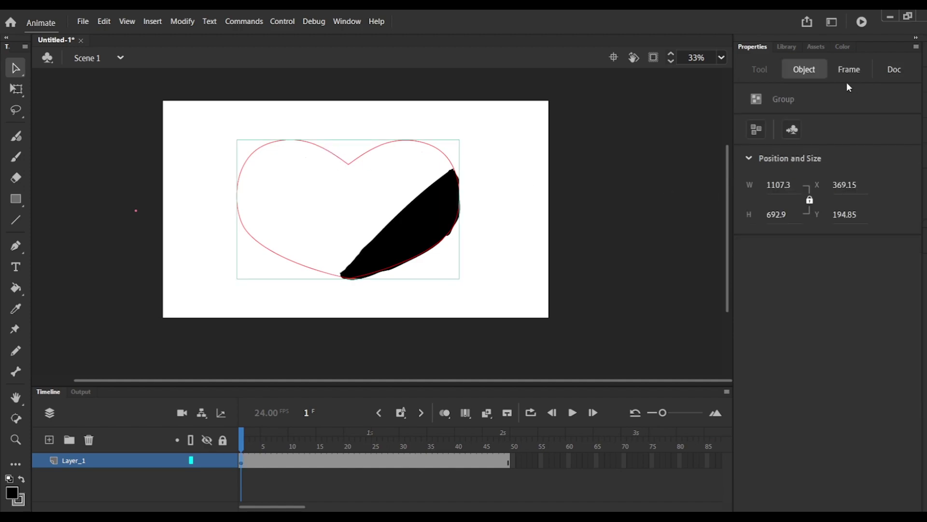
click(851, 70)
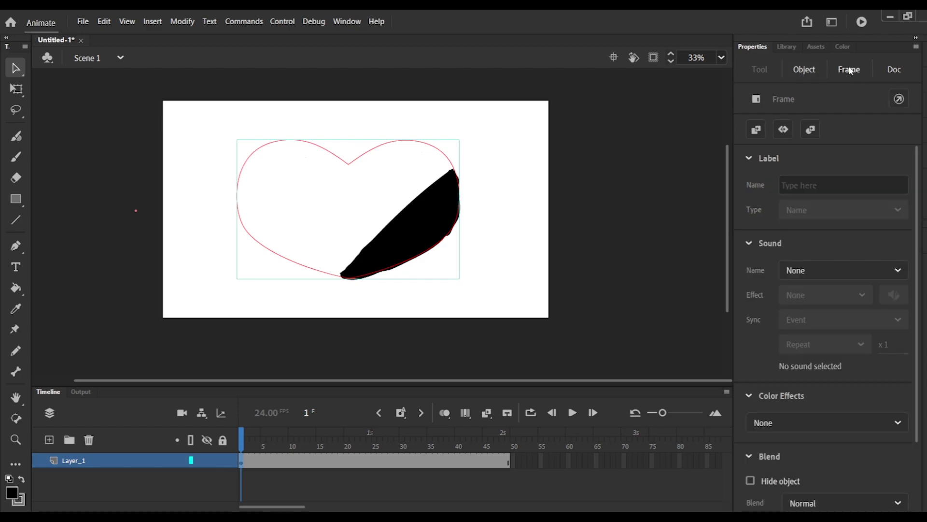
click(802, 70)
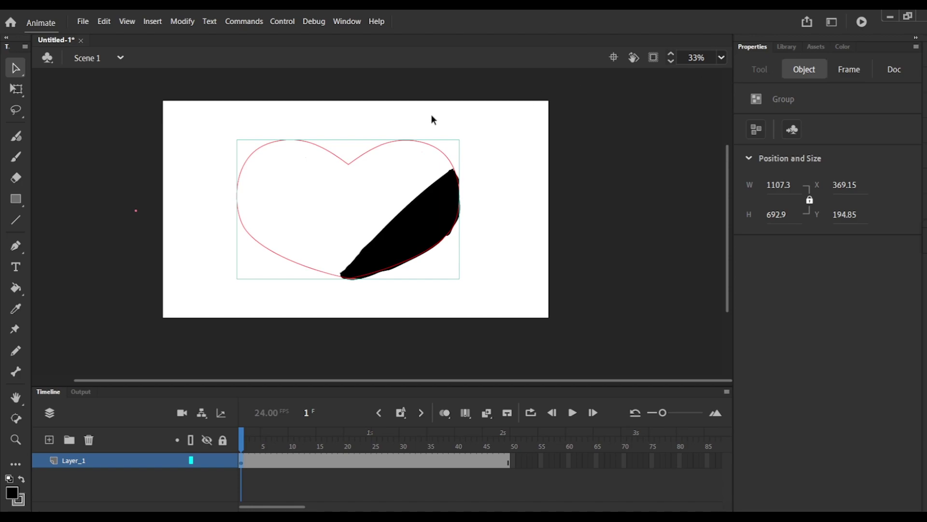
double_click(362, 163)
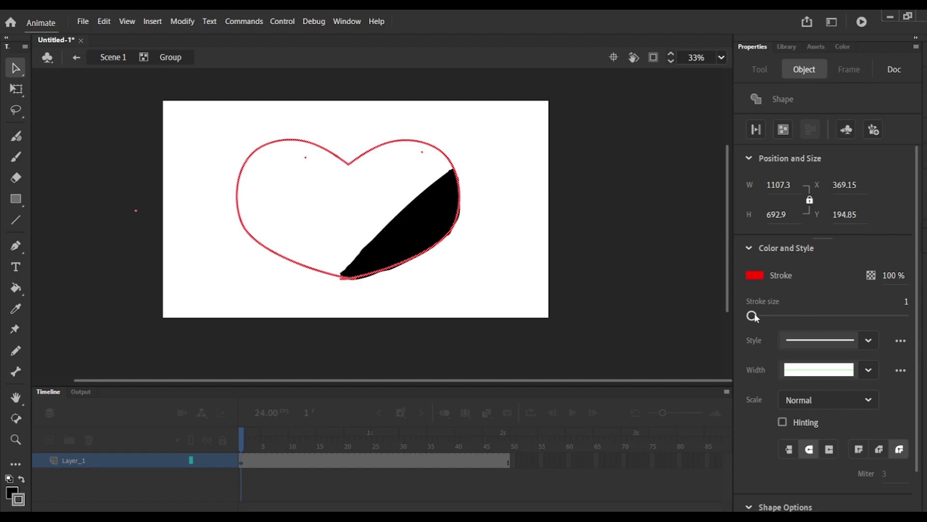
drag(752, 315, 773, 318)
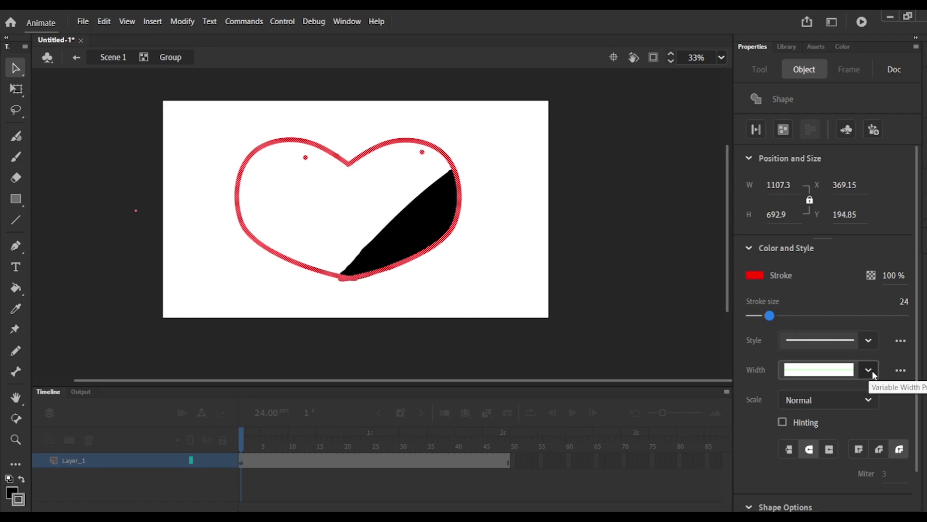
click(590, 228)
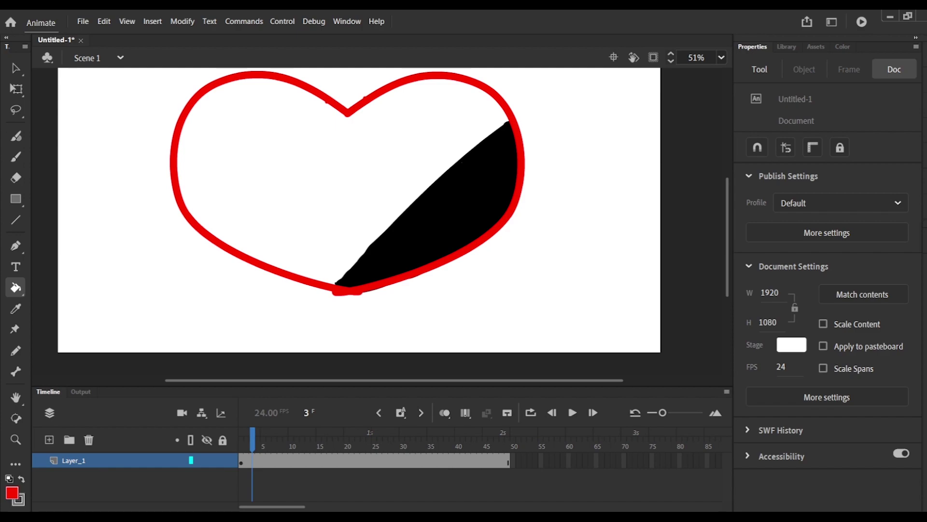
Switch back to the brush and choose the vertical oval brush shape
click(16, 156)
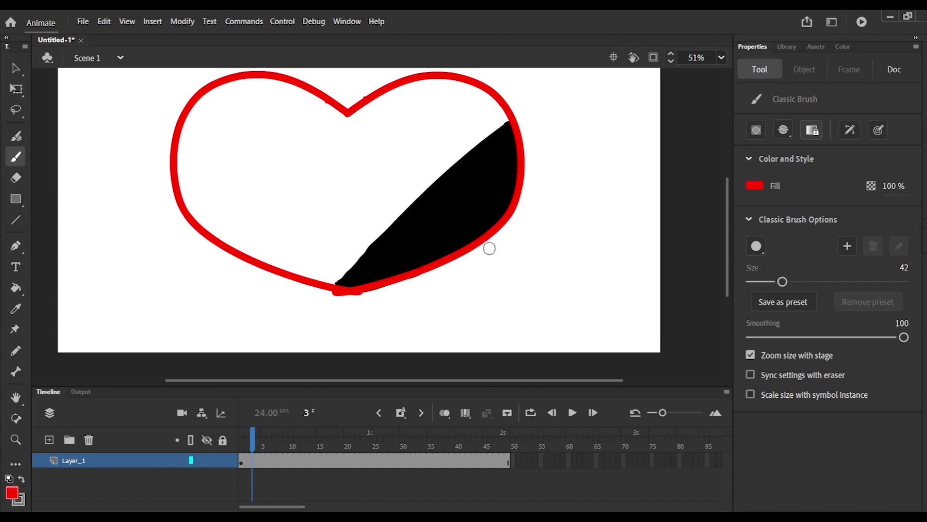
click(756, 246)
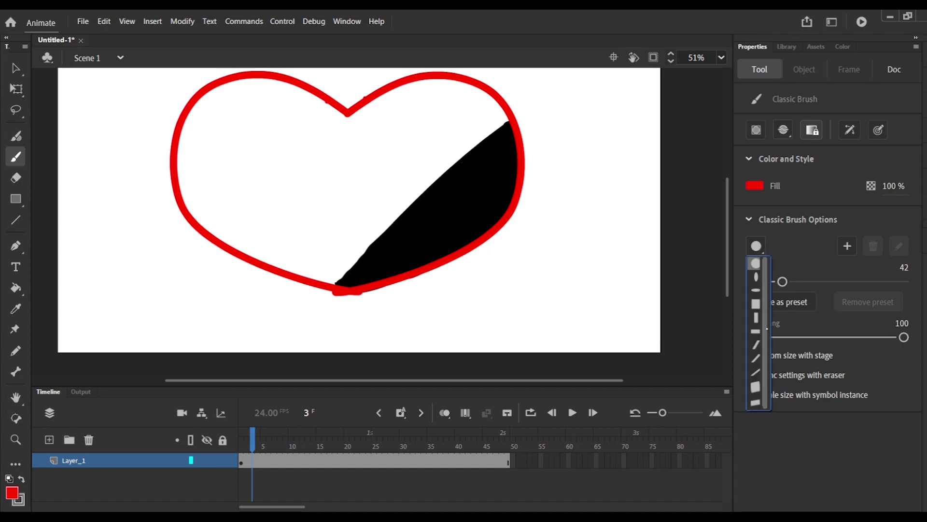
click(755, 263)
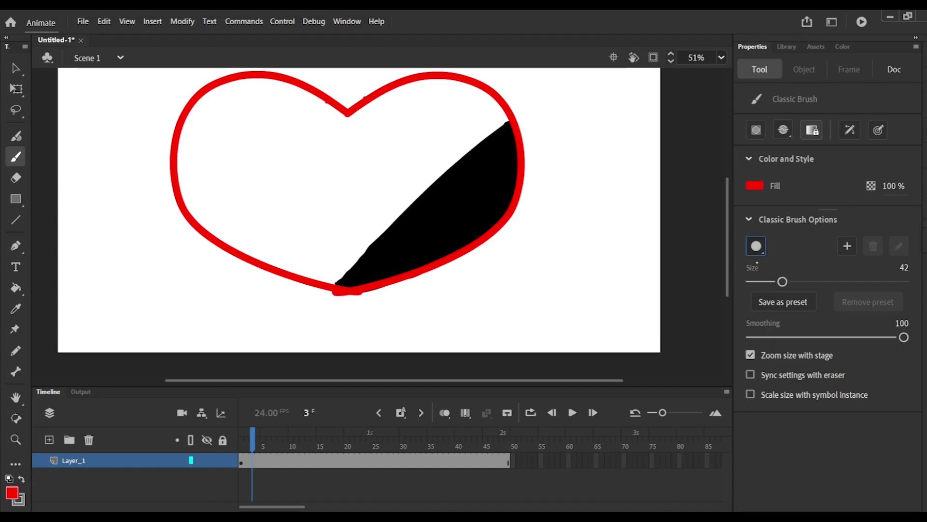
click(756, 246)
click(757, 277)
Insert a keyframe at frame 3 and paint three red drips under the heart's lower-right edge
key(F6)
click(503, 247)
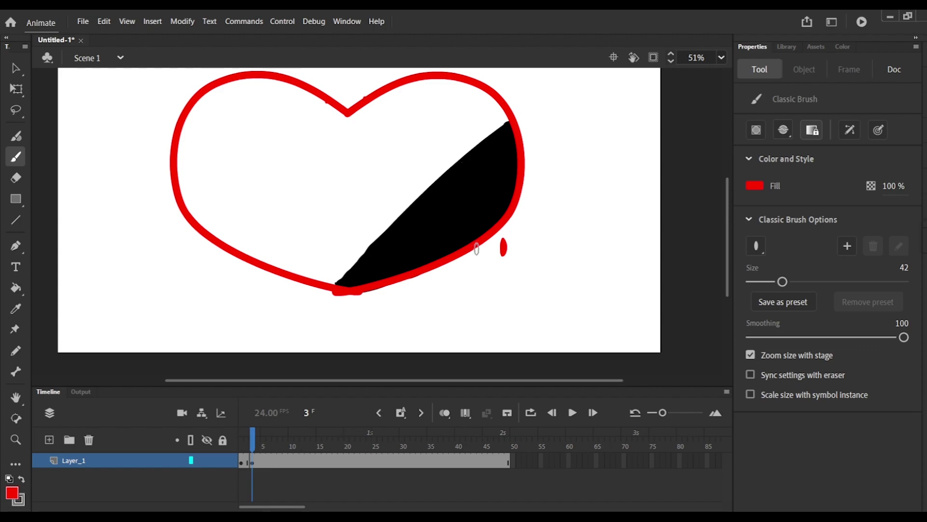
click(476, 249)
click(455, 266)
Paint three red drops on a new keyframe at frame 5, then play back the drips
drag(255, 445, 264, 446)
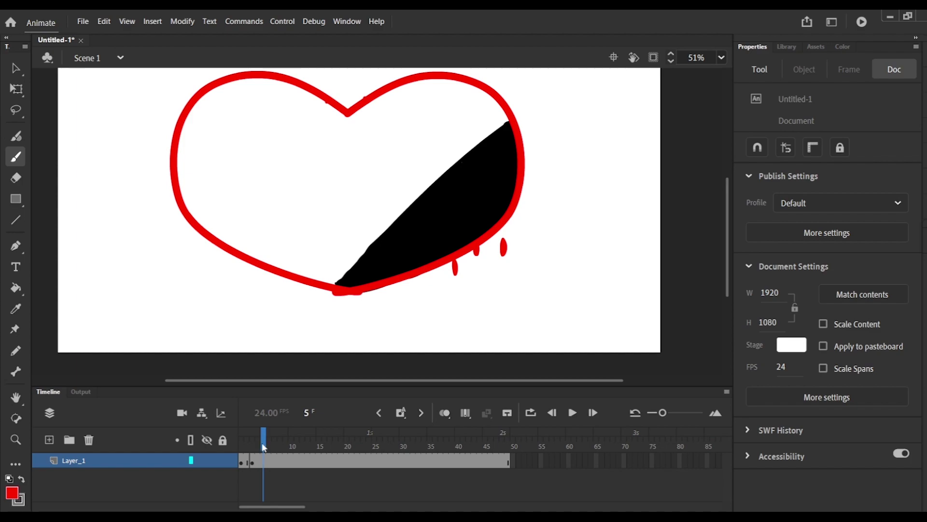
click(432, 297)
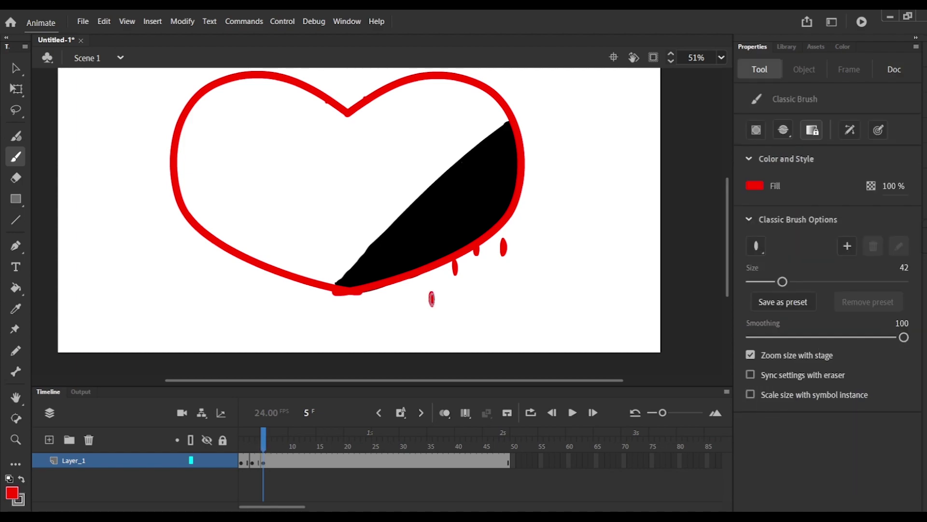
click(479, 298)
click(502, 278)
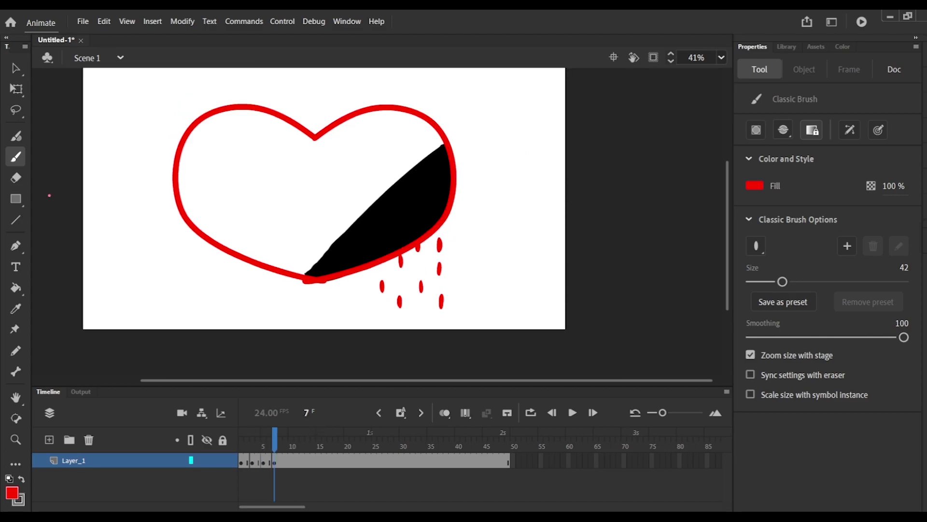
drag(244, 457, 288, 463)
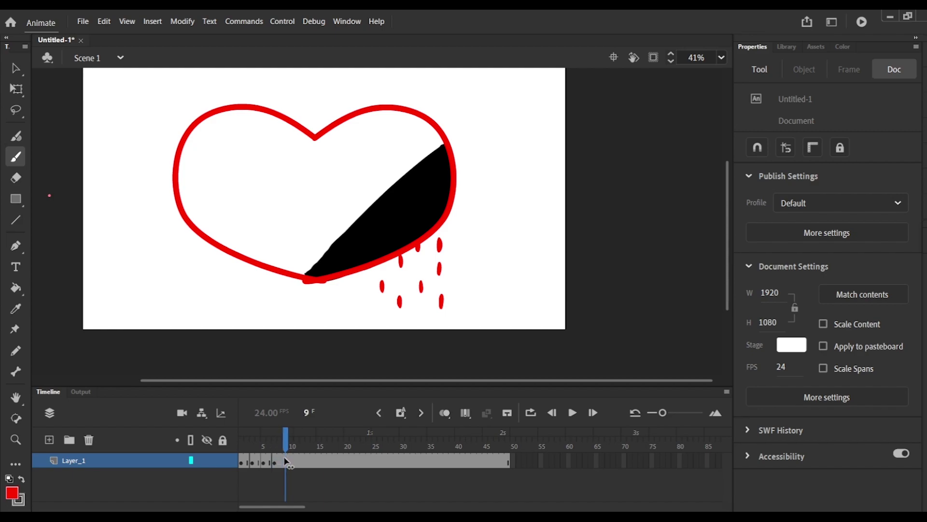
Paint further drops progressively lower on keyframes at frames 9 and 11
click(385, 320)
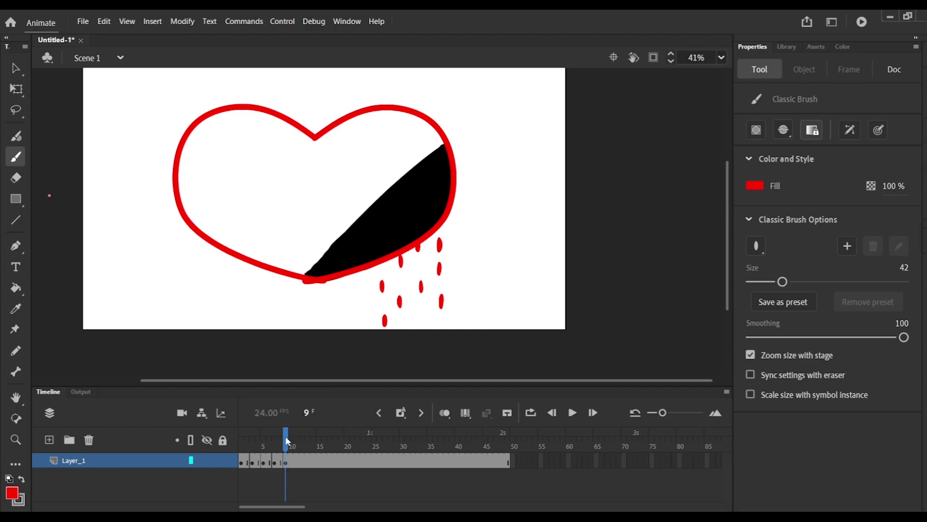
drag(285, 435, 297, 444)
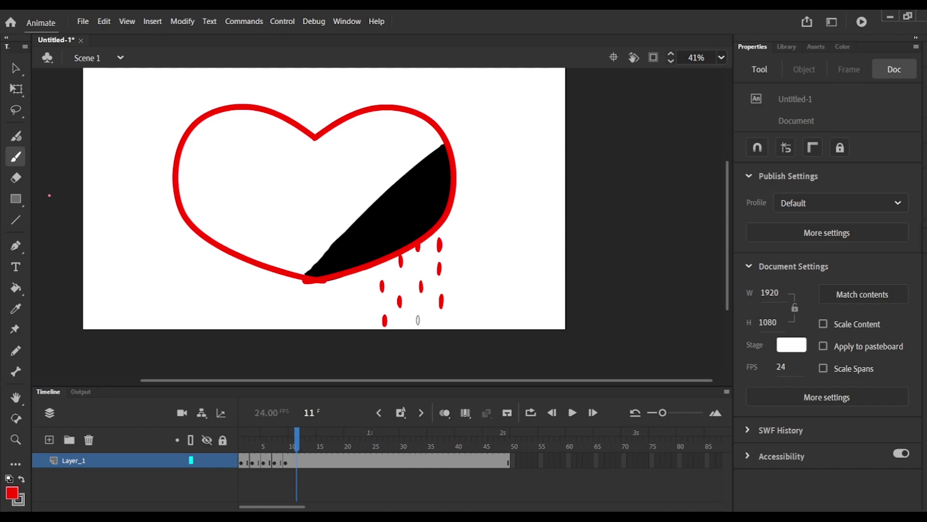
drag(419, 320, 419, 323)
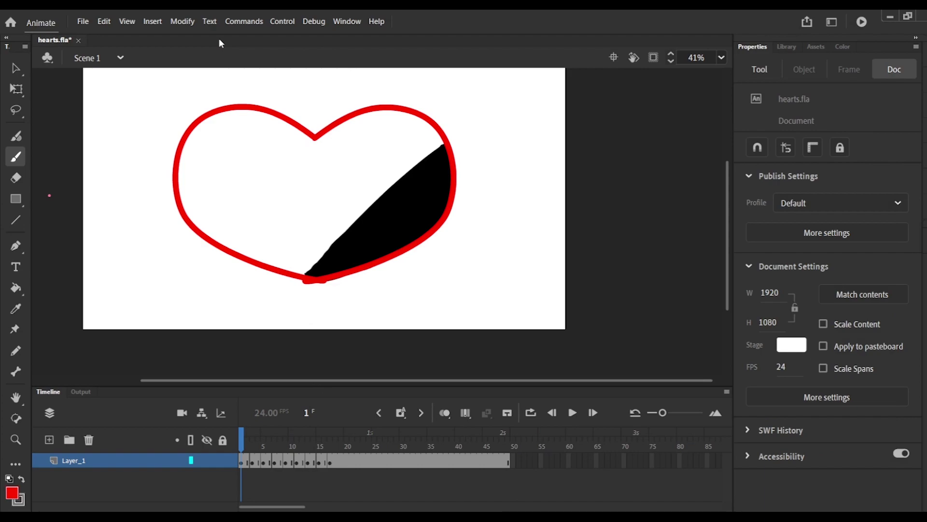
click(282, 21)
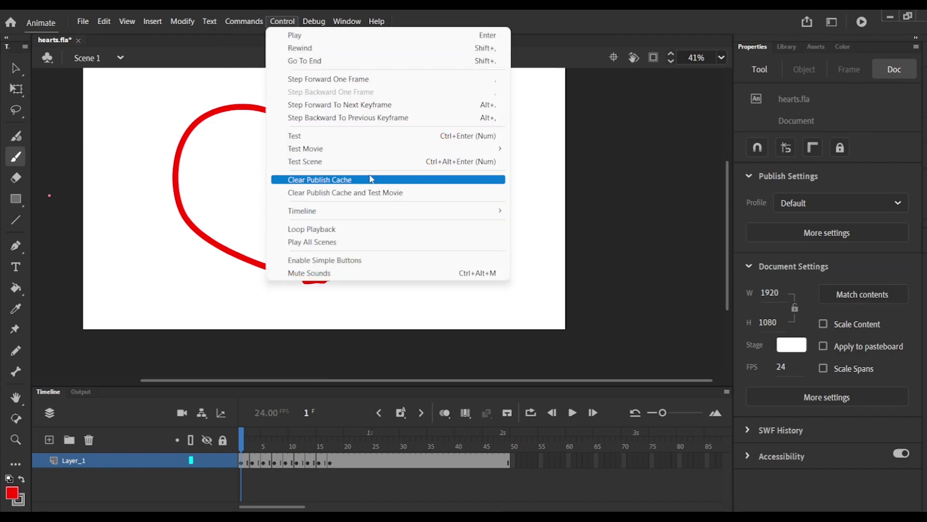
click(373, 193)
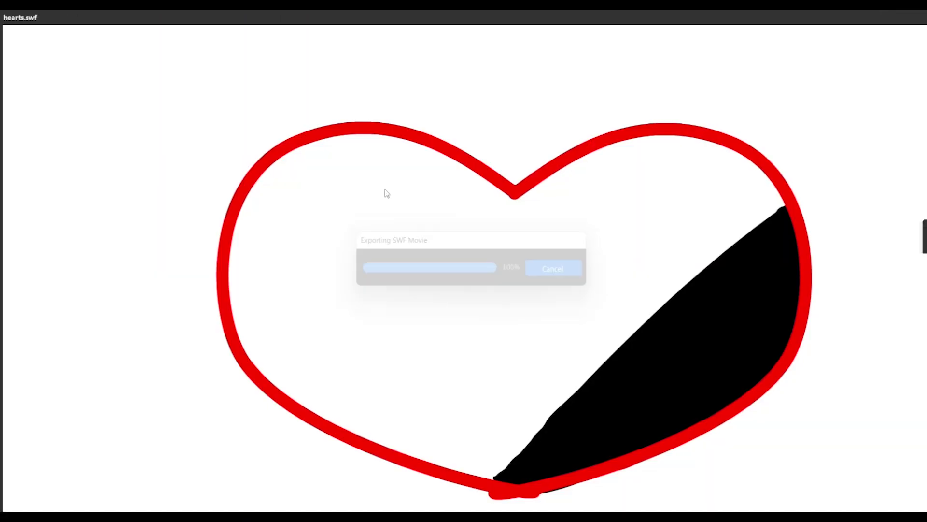
double_click(753, 18)
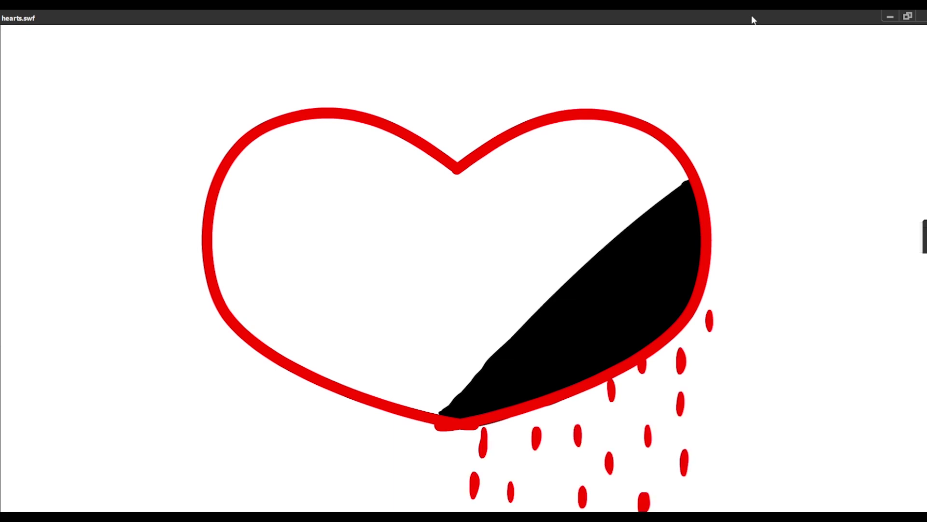
click(889, 17)
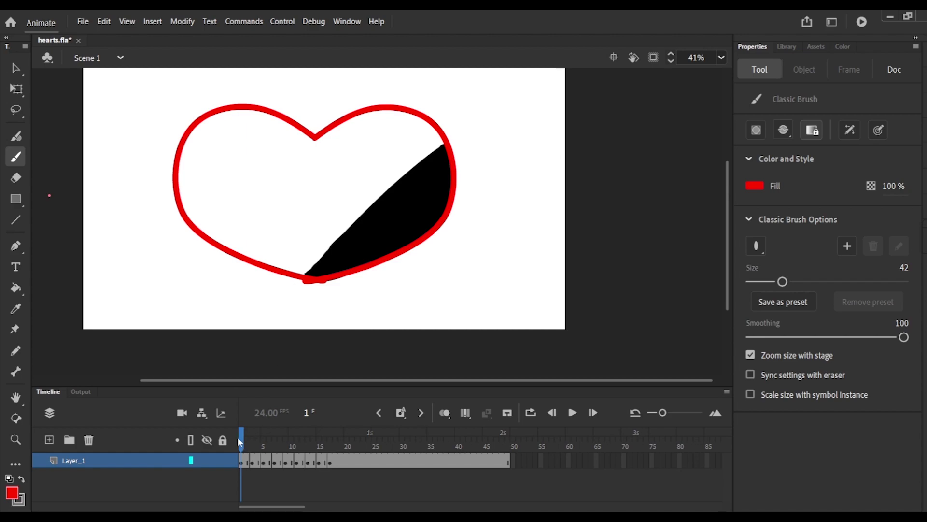
Move the drip keyframes at frames 17, 15, 13 and 11 to frames 47, 41, 35 and 28
mouse_move(241, 441)
mouse_down()
mouse_move(344, 441)
mouse_move(251, 442)
mouse_move(333, 453)
mouse_move(241, 453)
mouse_up()
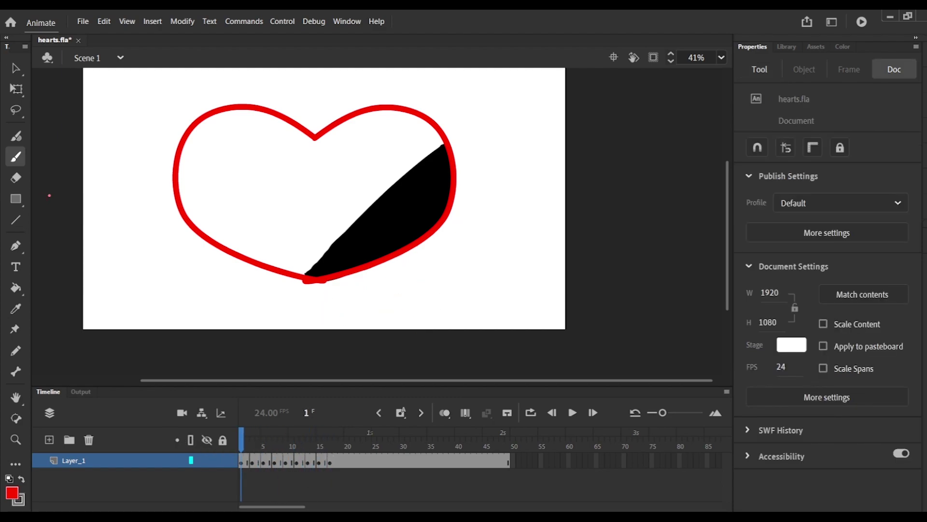
click(330, 461)
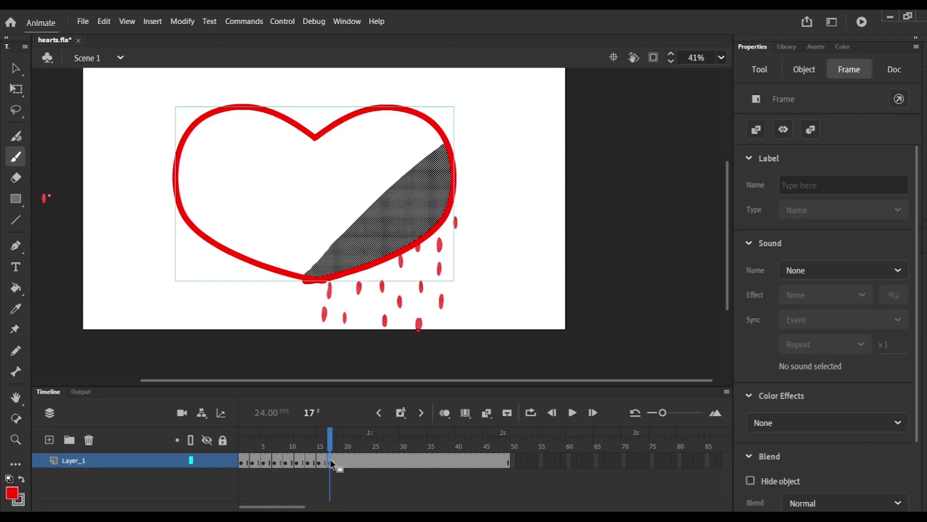
drag(332, 463, 497, 466)
click(319, 461)
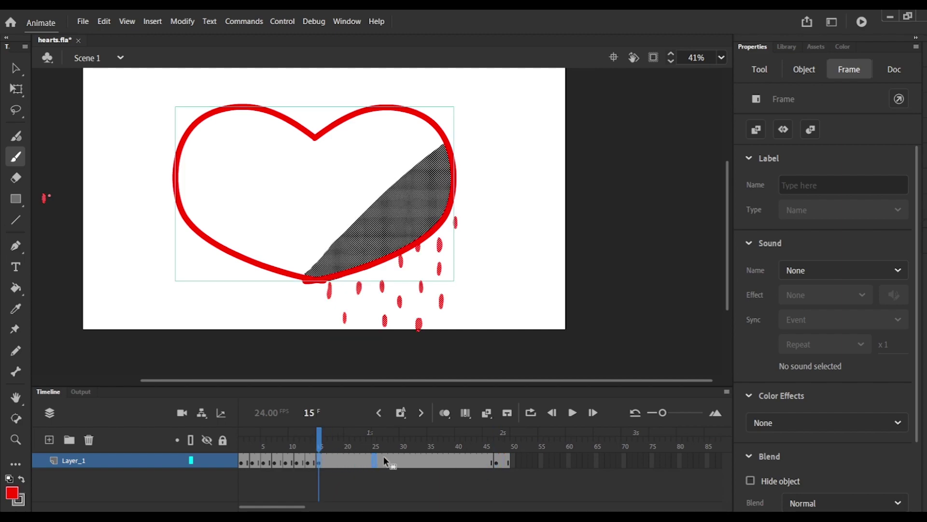
drag(464, 459, 464, 459)
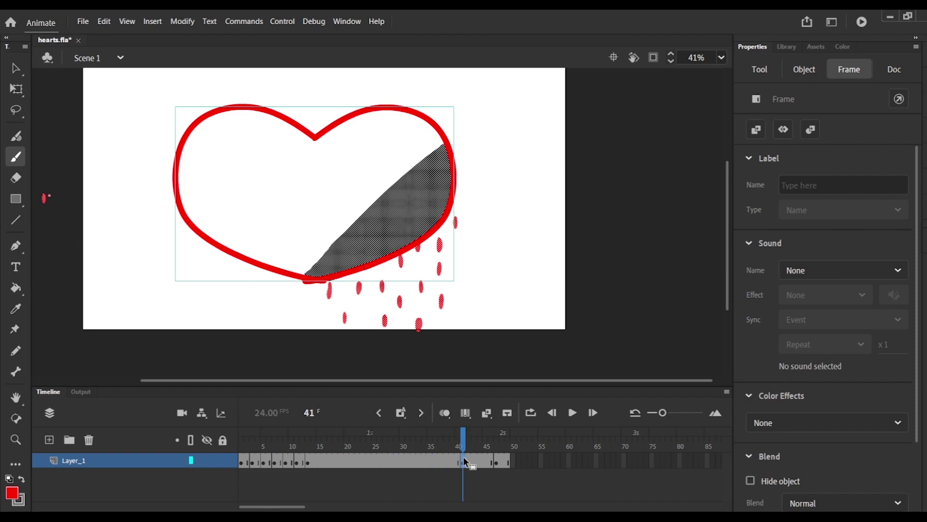
click(311, 462)
drag(312, 464, 430, 470)
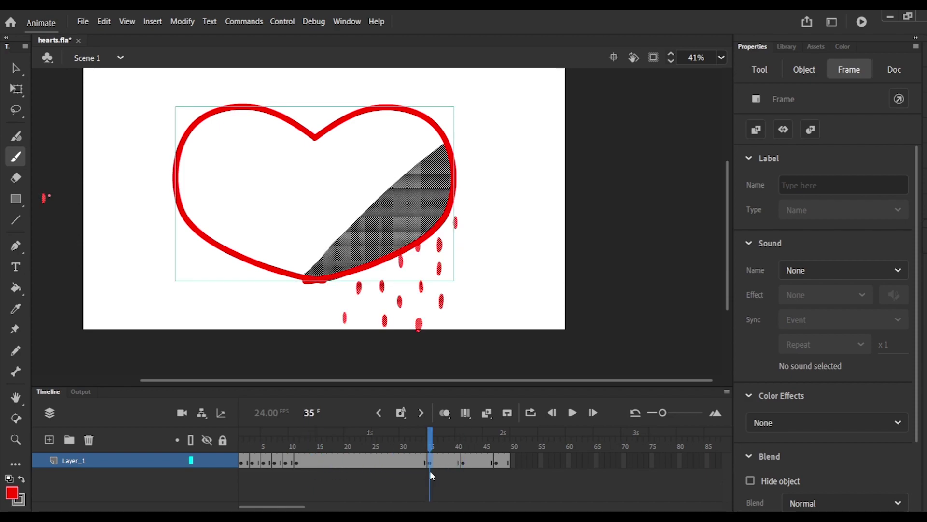
click(295, 461)
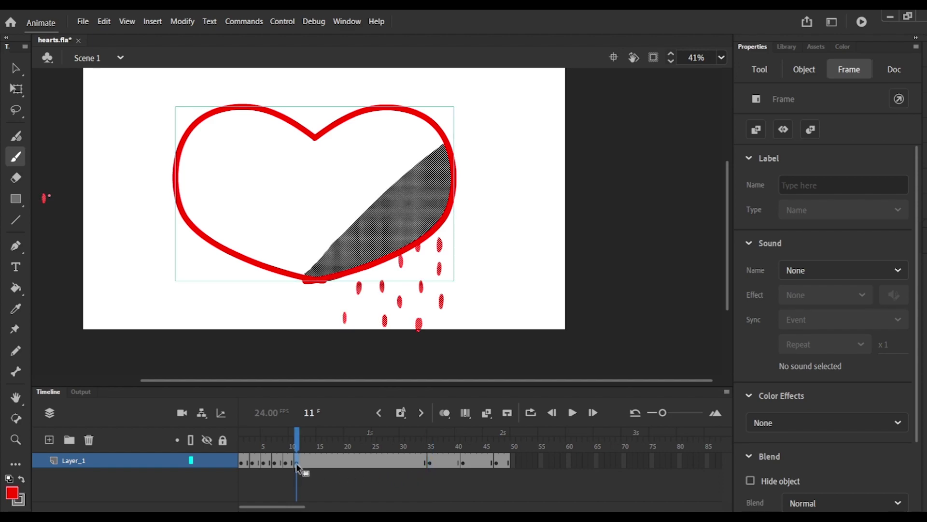
drag(390, 462, 390, 462)
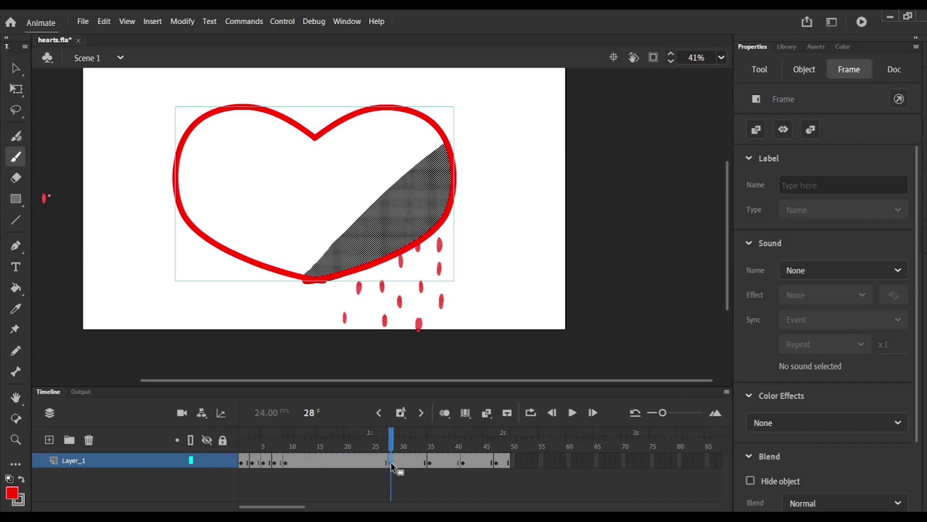
Shift the earlier drip keyframes later as well: 9 to 21, 7 to 14, 5 to 9, 3 to 5
click(286, 465)
drag(287, 466, 350, 464)
click(276, 465)
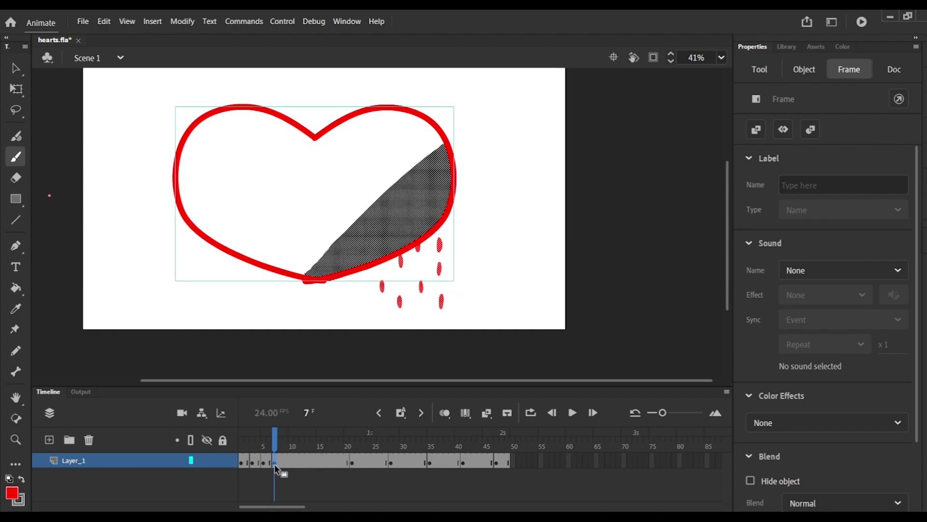
drag(274, 463, 314, 465)
click(263, 465)
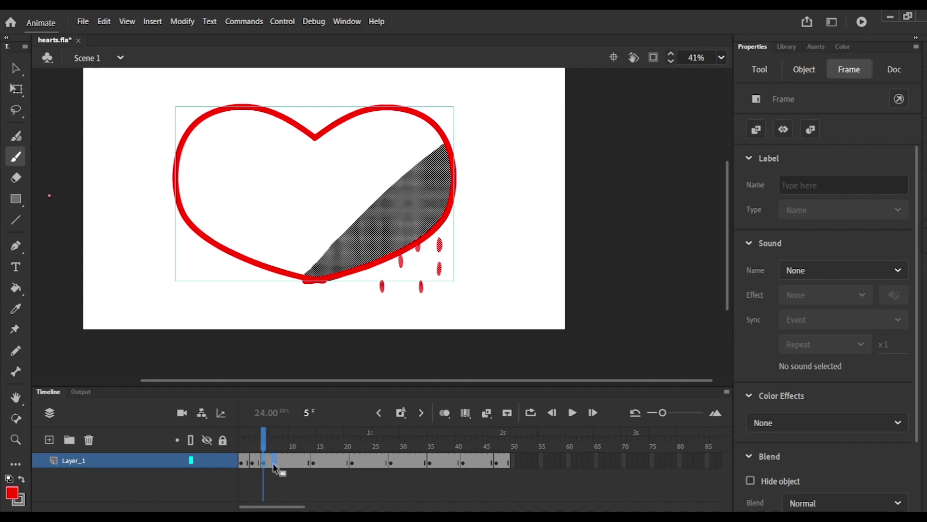
drag(273, 464, 285, 465)
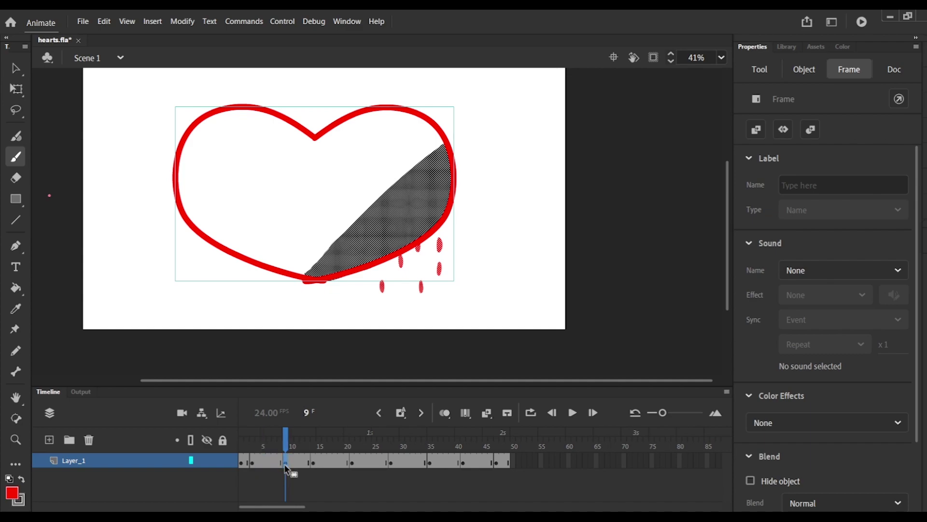
click(255, 467)
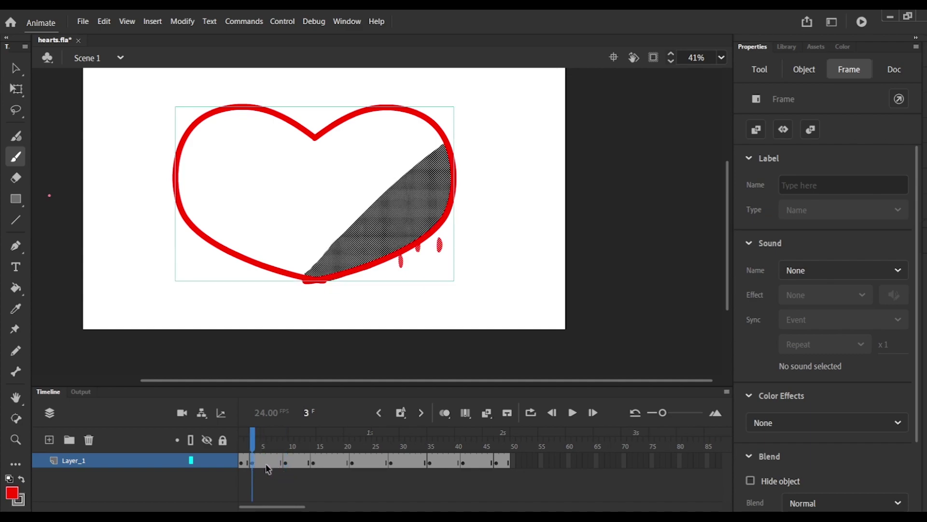
click(256, 468)
drag(256, 468, 265, 465)
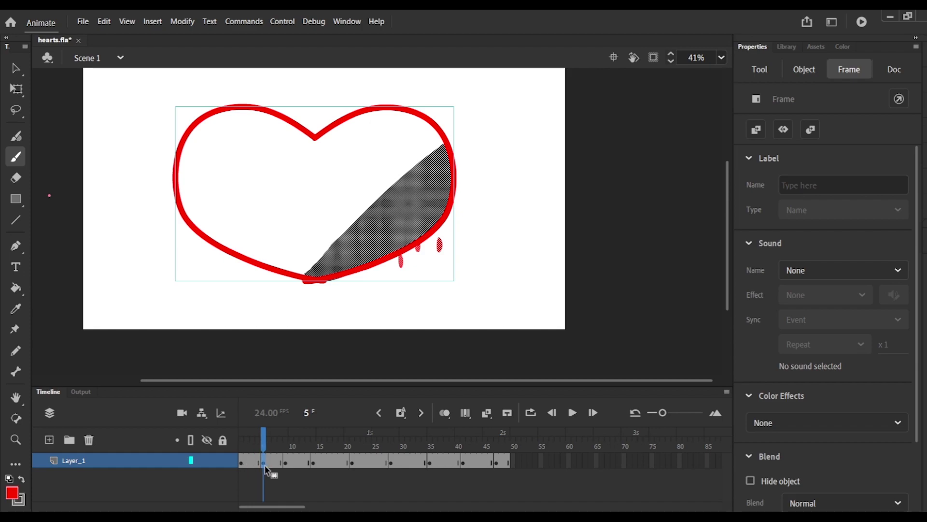
Review the slowed drip animation and delete a stray red drop at frame 9
click(268, 438)
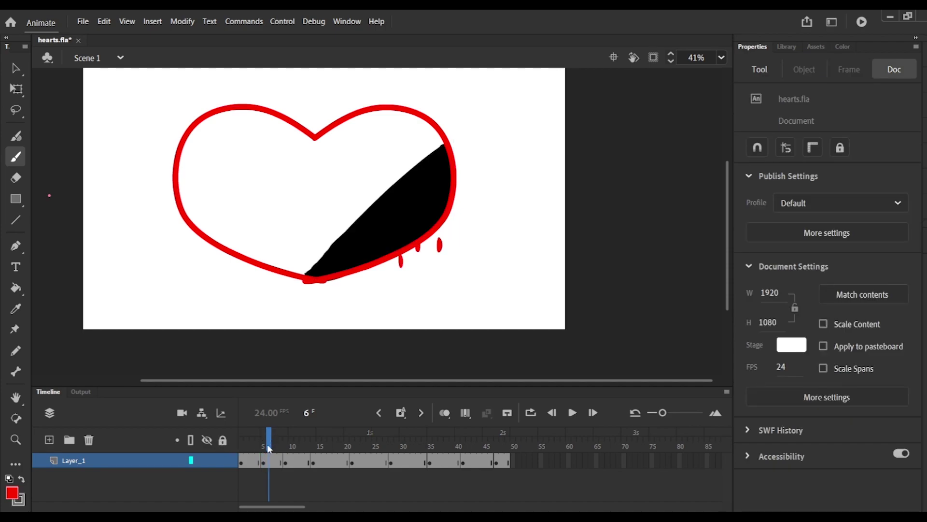
mouse_move(270, 446)
mouse_down()
mouse_move(241, 450)
mouse_move(455, 463)
mouse_move(239, 456)
mouse_move(263, 456)
mouse_up()
drag(263, 442, 288, 446)
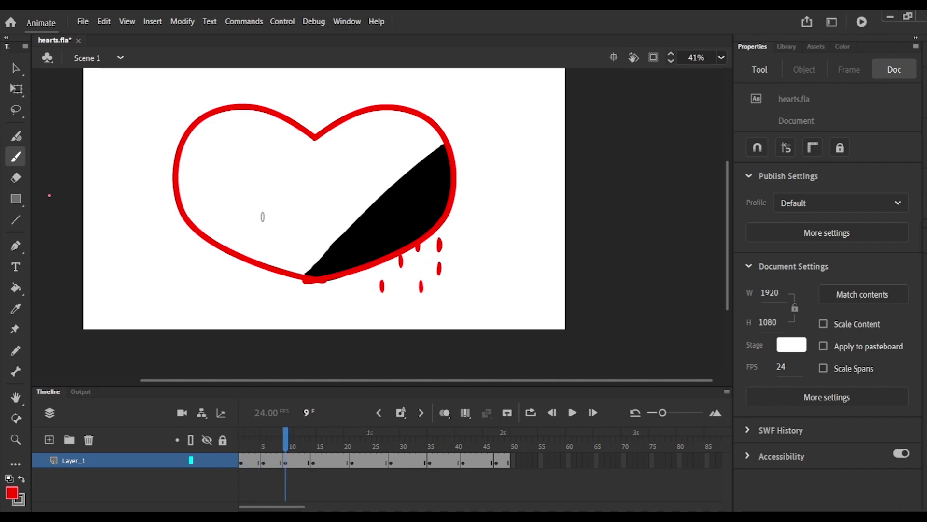
click(18, 72)
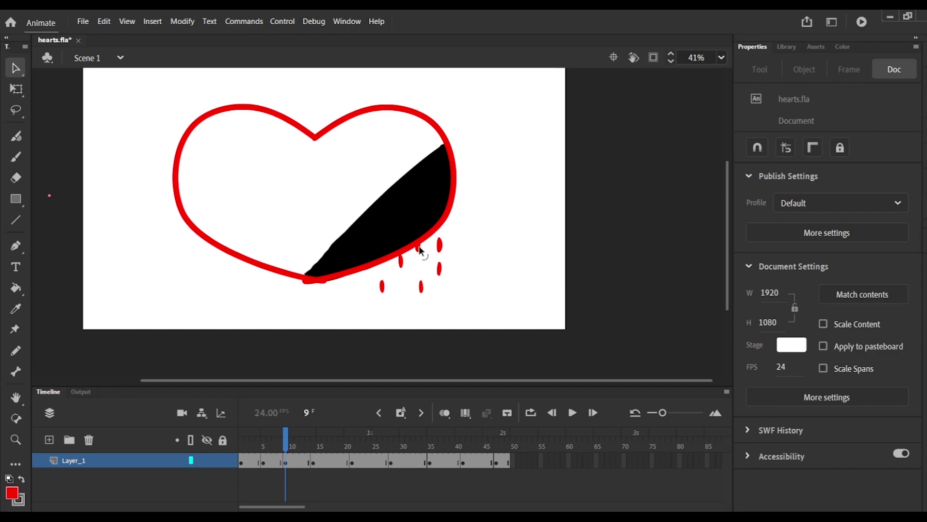
click(419, 249)
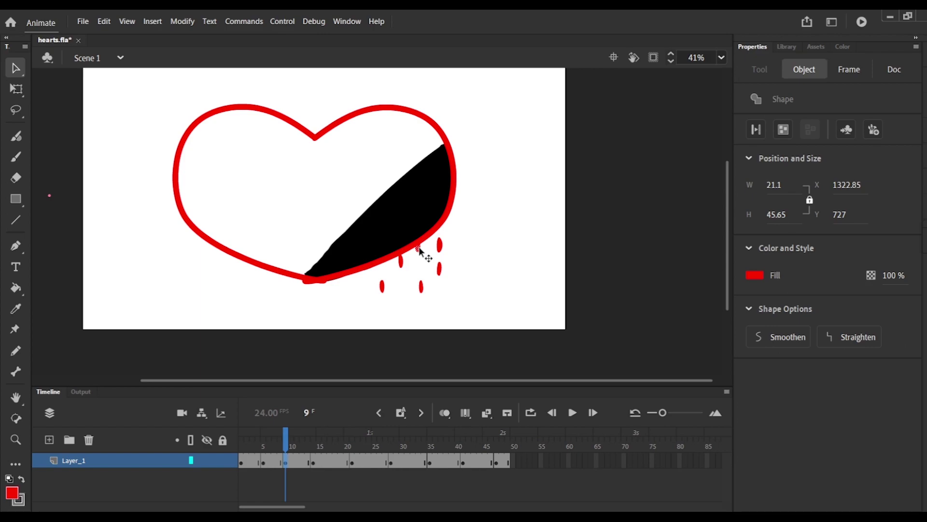
click(286, 443)
mouse_move(286, 443)
mouse_down()
mouse_move(315, 442)
mouse_move(287, 448)
mouse_up()
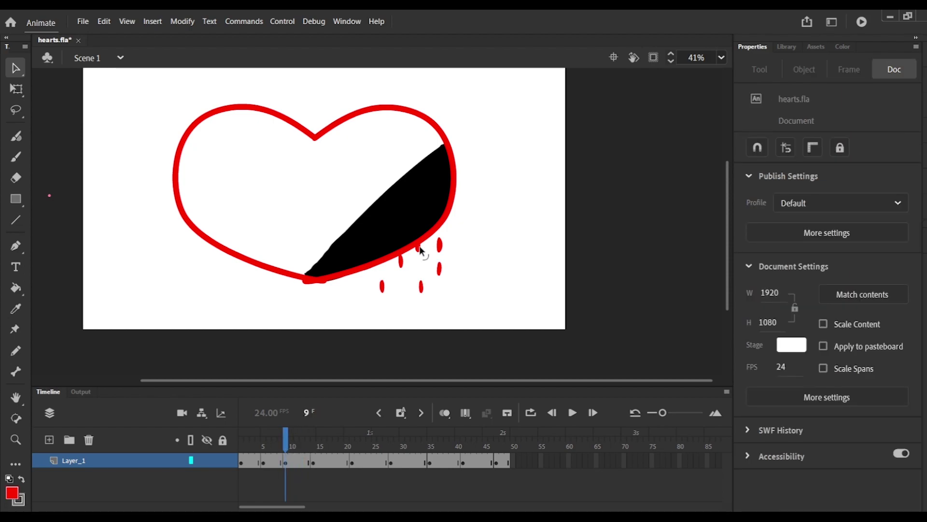
click(419, 249)
key(Delete)
Delete an extra drop at frame 21 and move a frame-29 drop up against the heart's lower edge
key(Return)
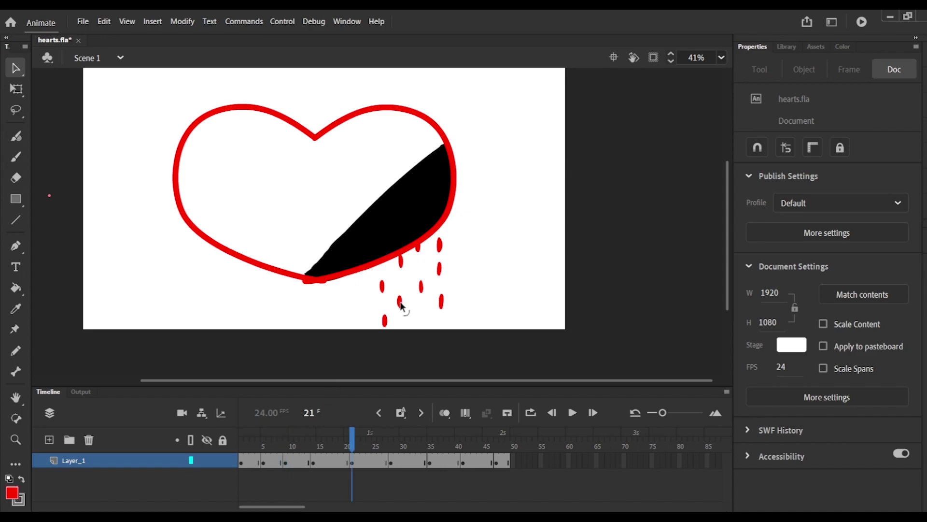
click(401, 305)
click(400, 265)
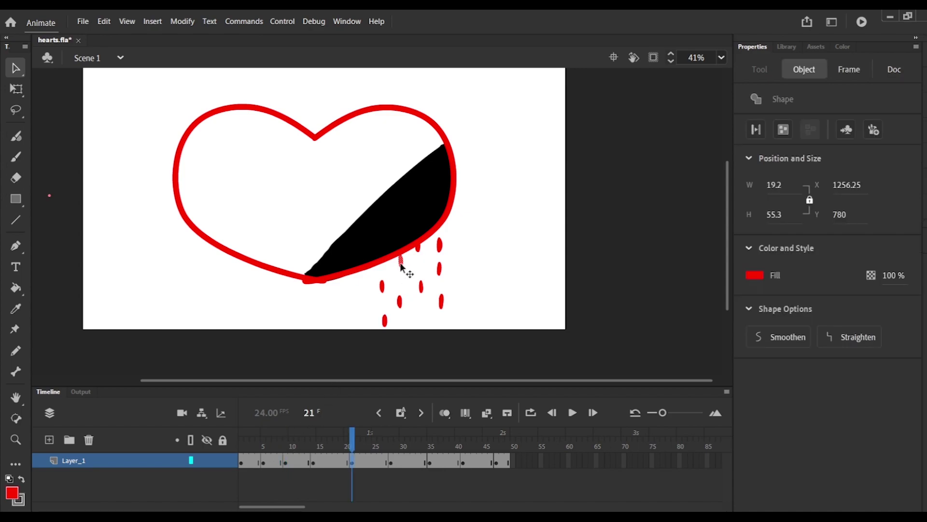
key(Delete)
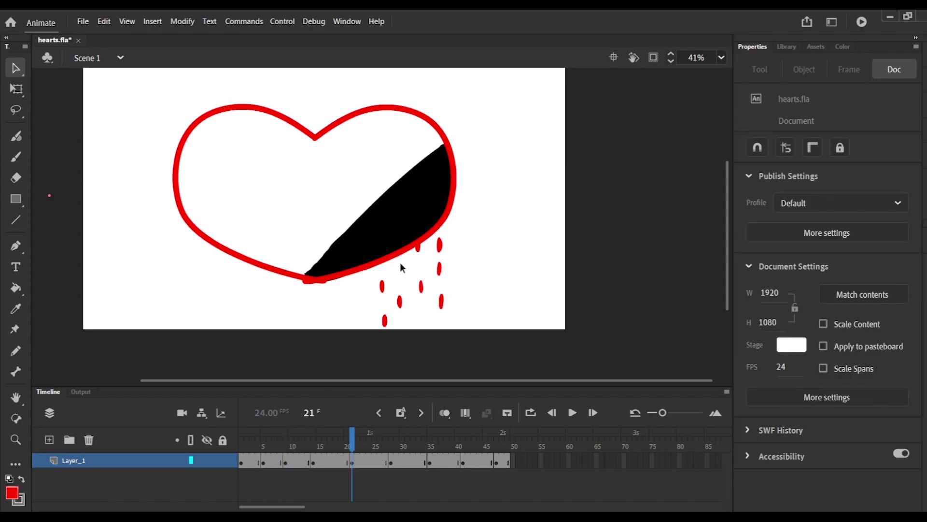
click(360, 442)
drag(360, 441, 396, 440)
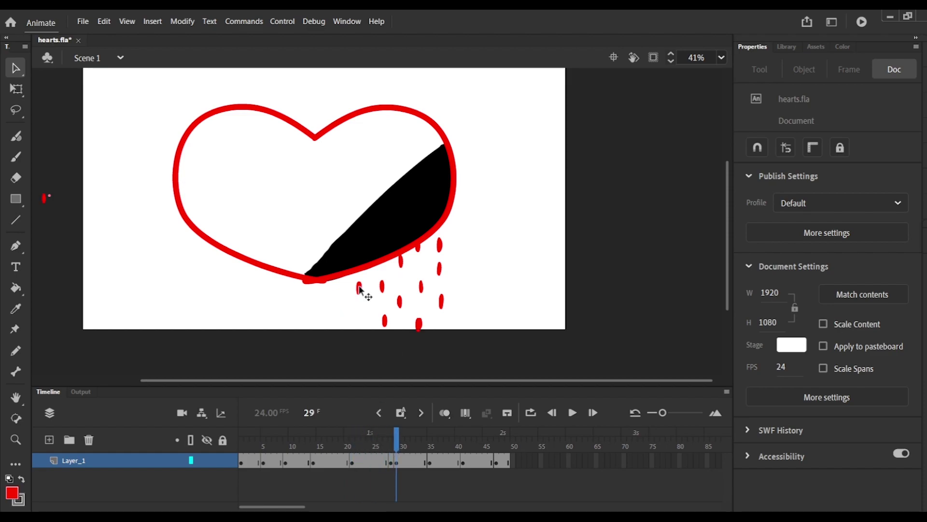
drag(360, 290, 363, 277)
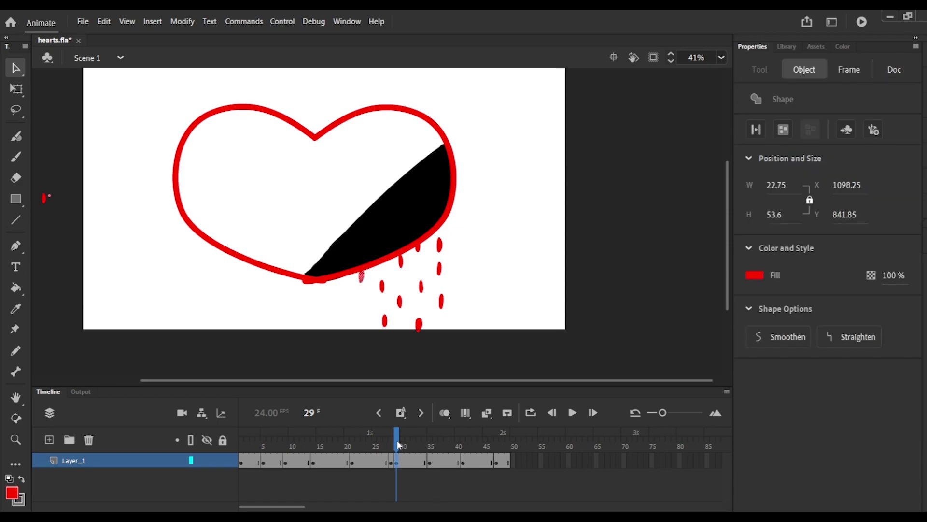
mouse_move(398, 443)
mouse_down()
mouse_move(385, 441)
mouse_move(398, 445)
mouse_up()
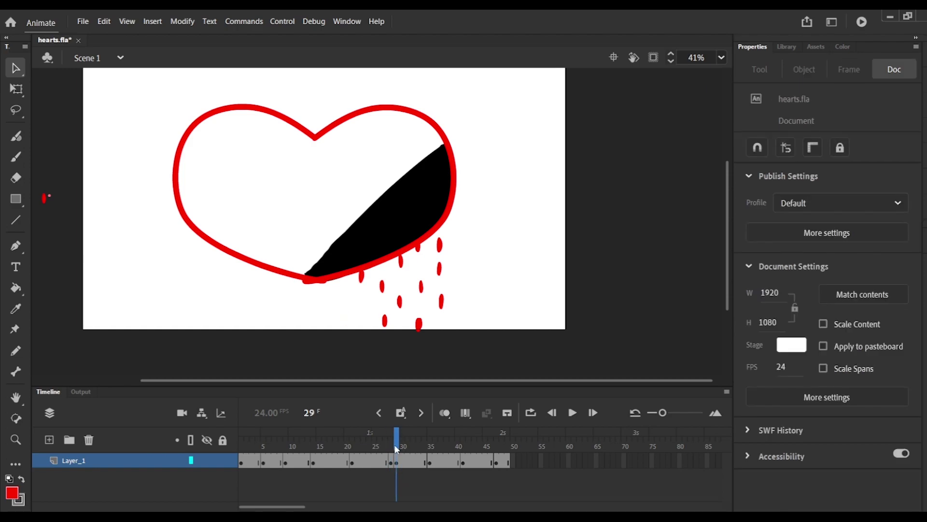
Clear the keyframe at frame 28 on Layer_1 and preview the surrounding drip frames
click(392, 461)
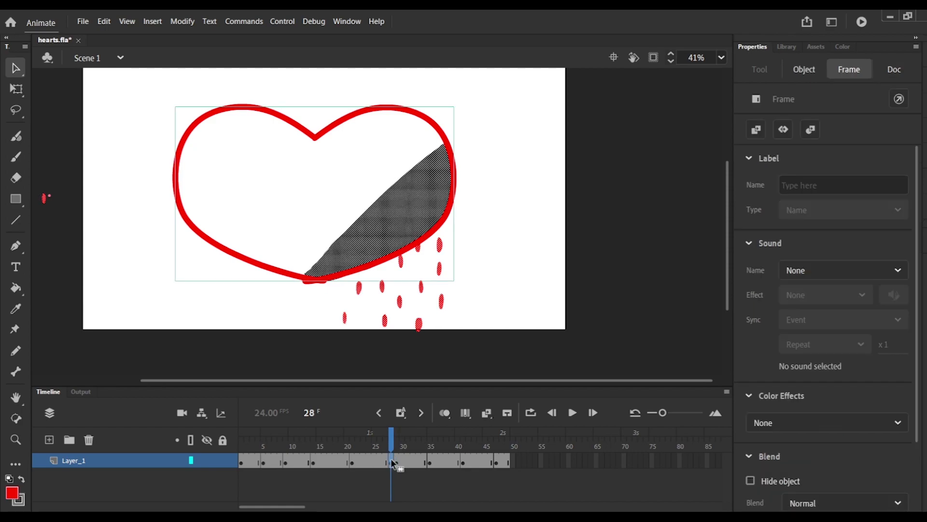
key(Delete)
right_click(394, 464)
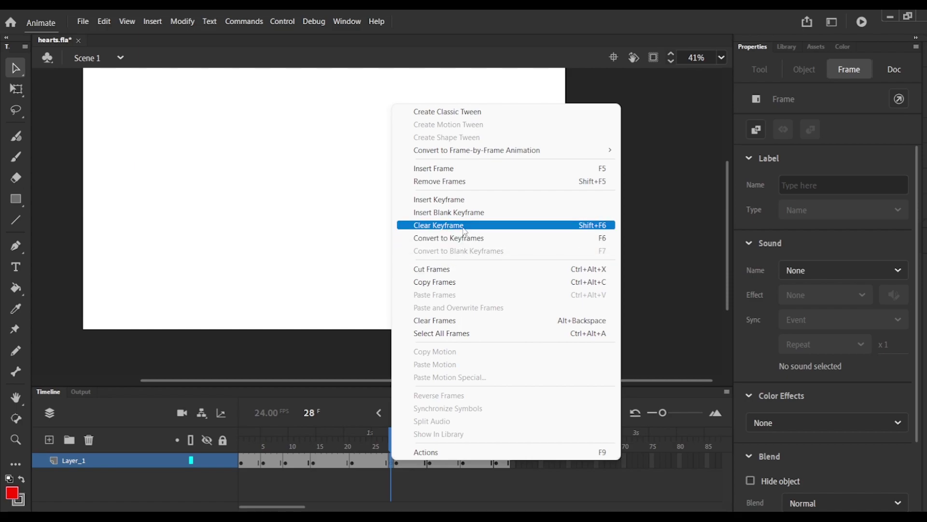
click(464, 230)
drag(388, 432, 398, 450)
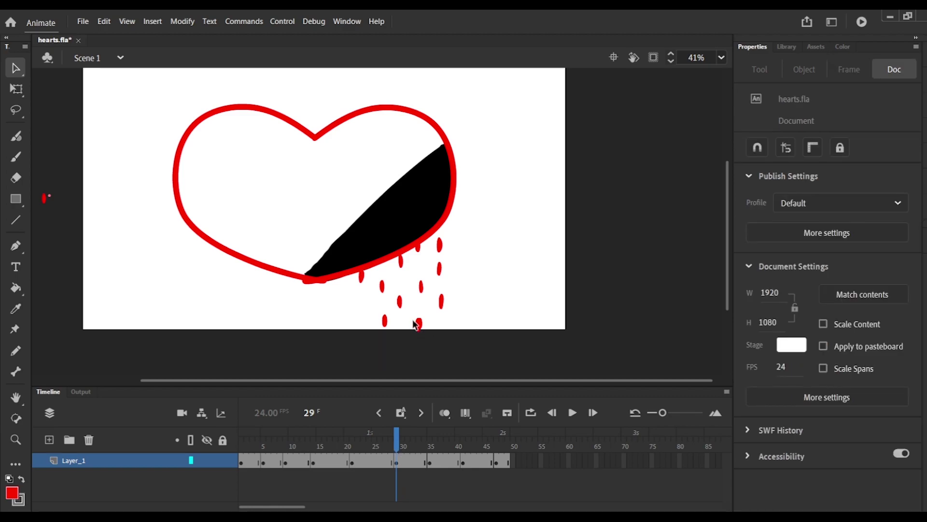
drag(395, 442, 430, 444)
Check the drops at frames 35 through 47 and delete the stray red shape left of the stage
click(456, 223)
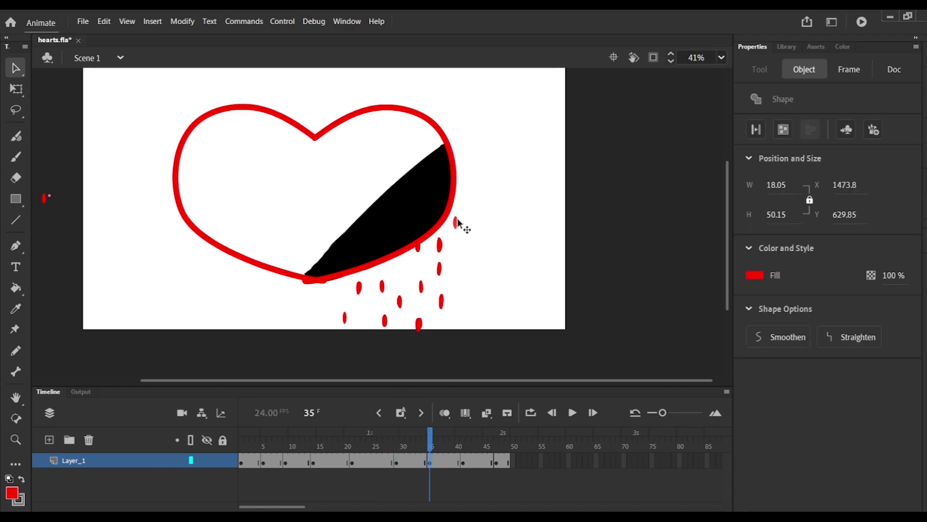
click(456, 230)
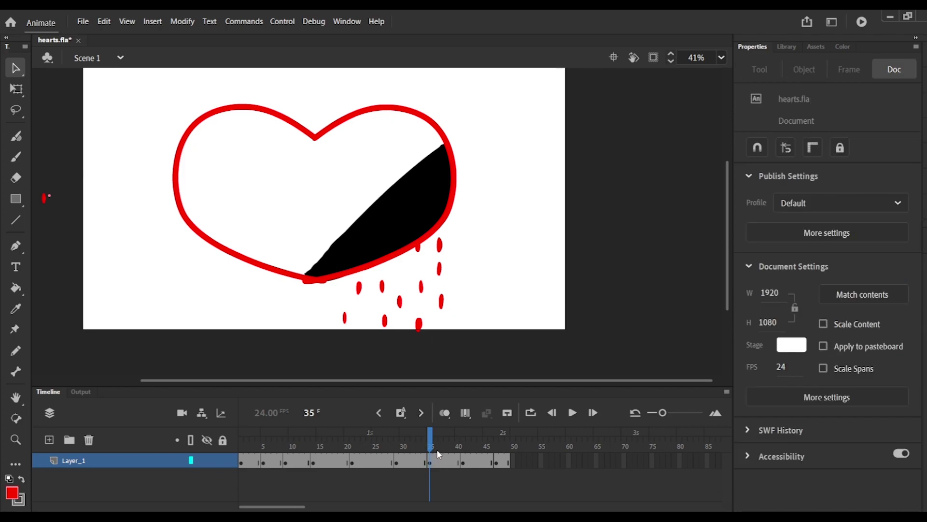
drag(431, 442, 465, 443)
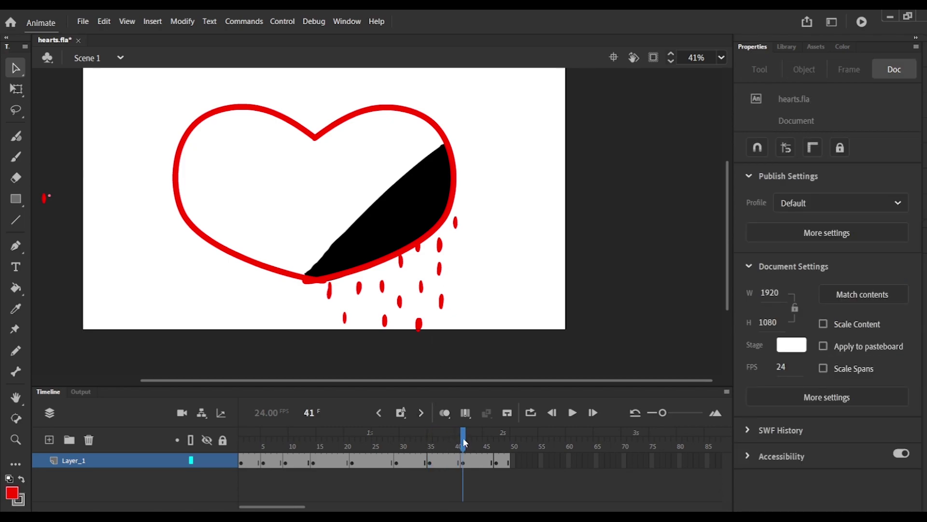
click(456, 224)
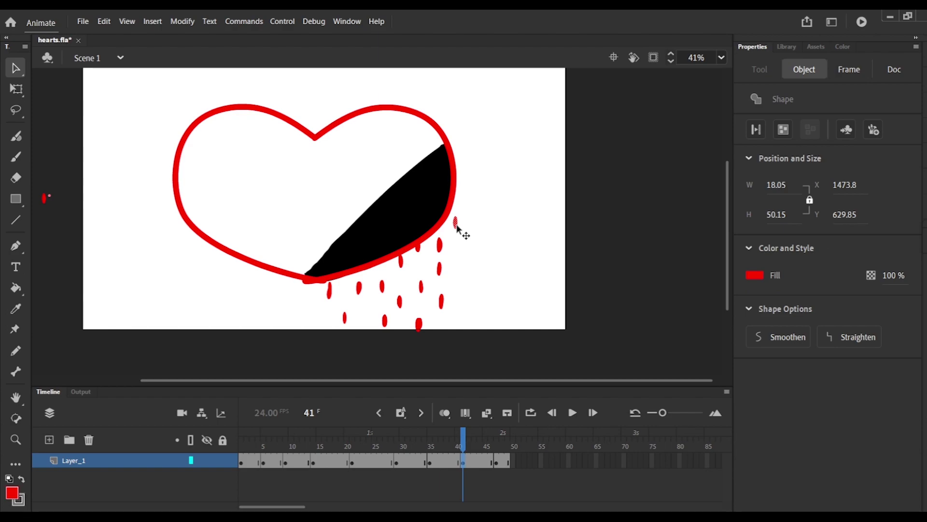
click(458, 230)
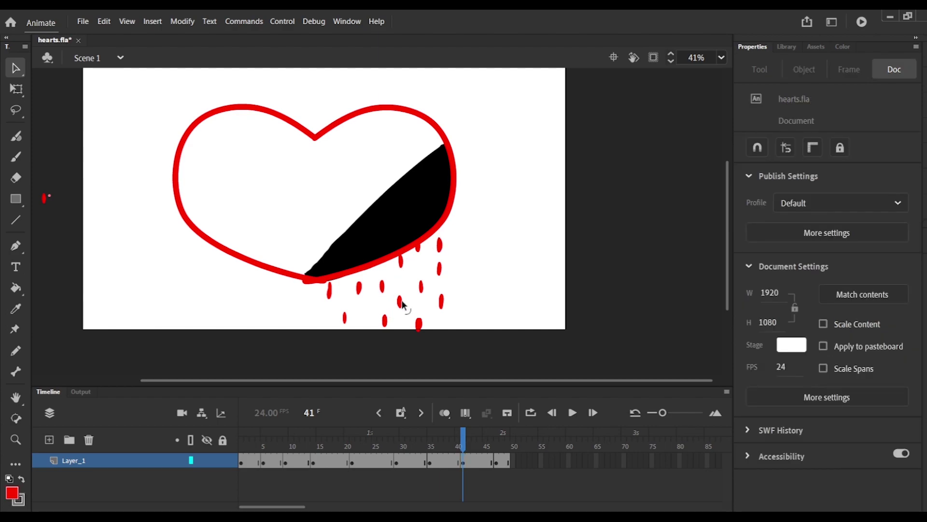
click(468, 437)
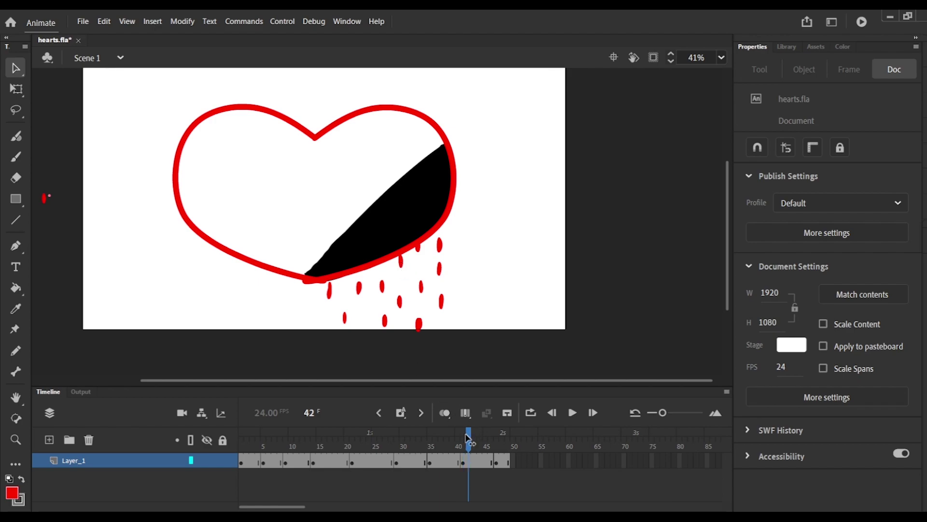
drag(467, 437, 497, 437)
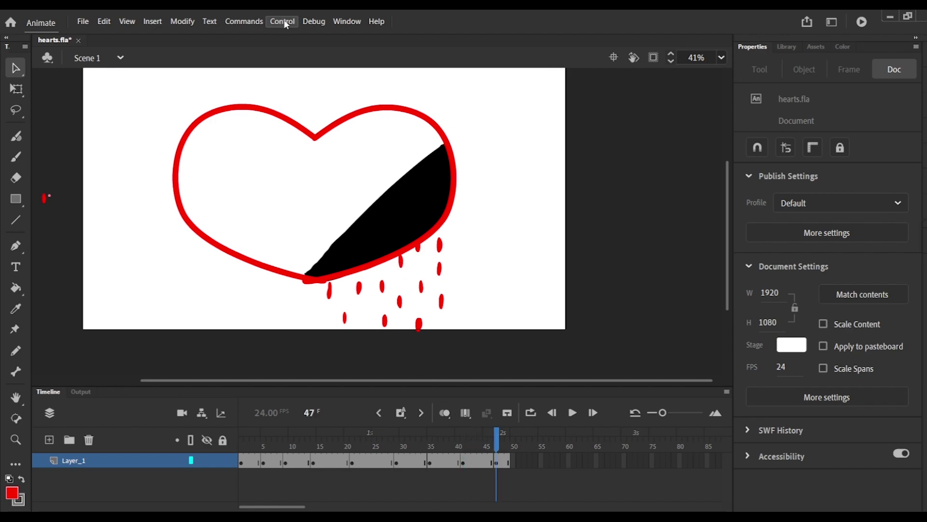
click(43, 203)
key(Delete)
key(ctrl+z)
key(Delete)
drag(497, 439, 427, 467)
drag(369, 466, 236, 476)
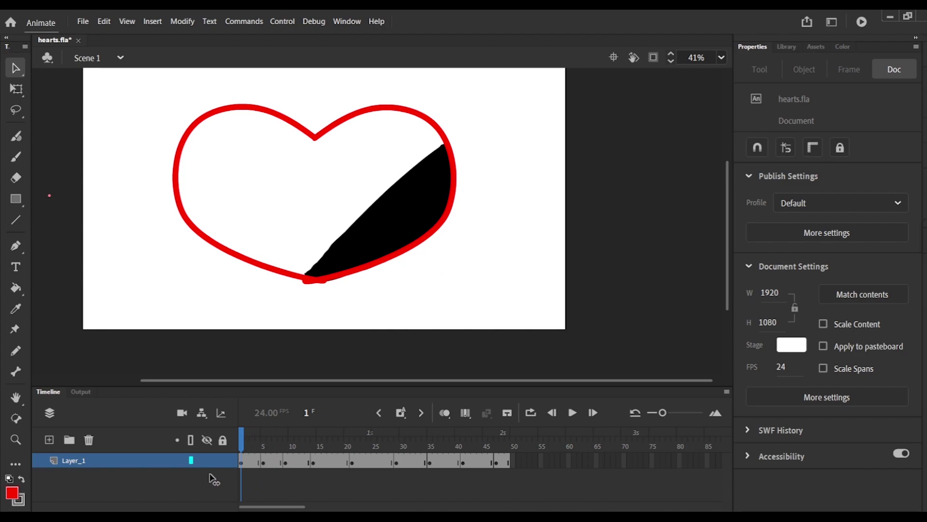
click(292, 22)
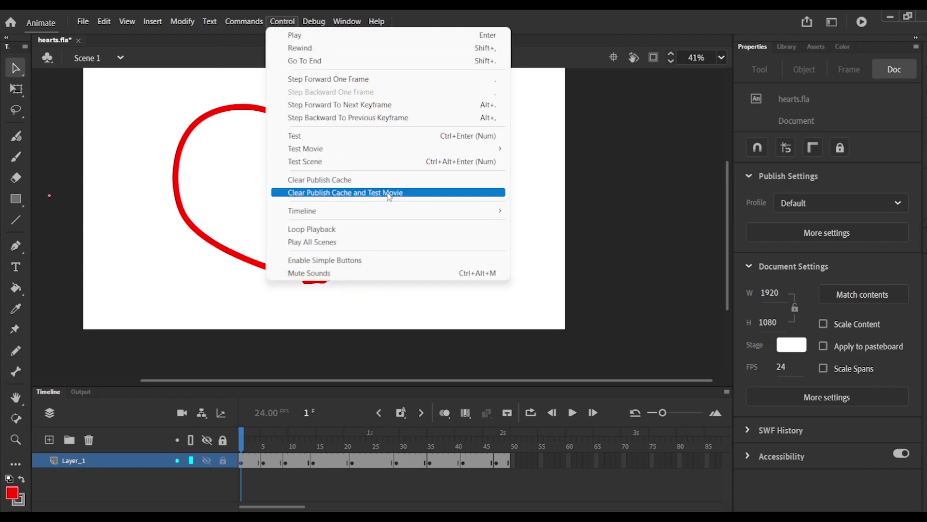
click(389, 192)
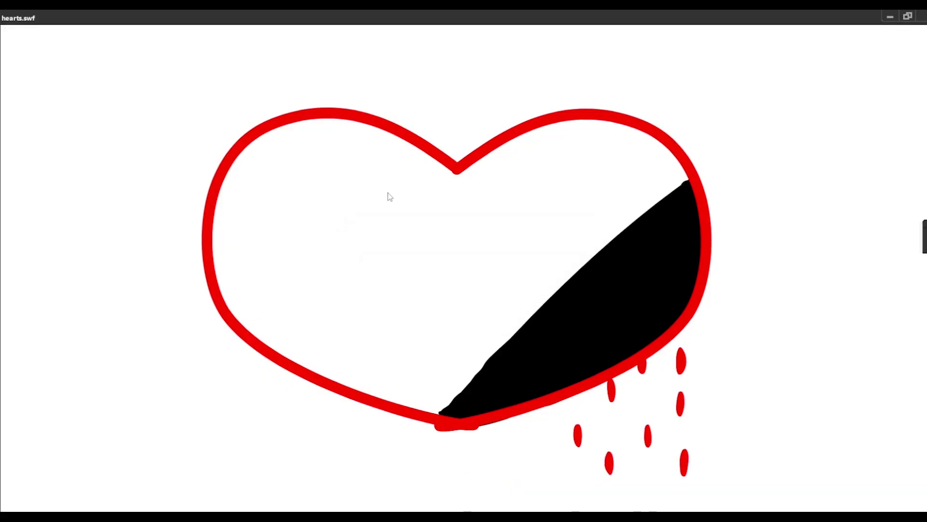
click(907, 17)
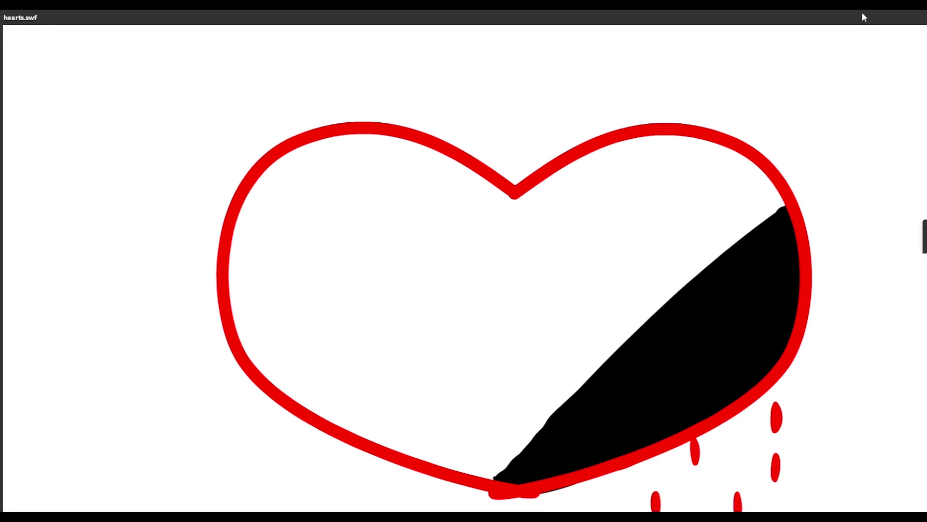
double_click(862, 13)
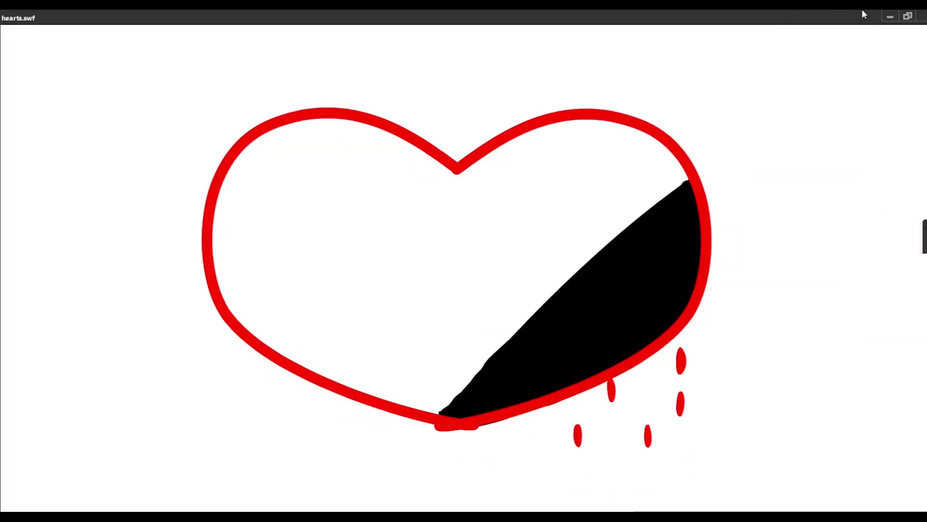
click(920, 16)
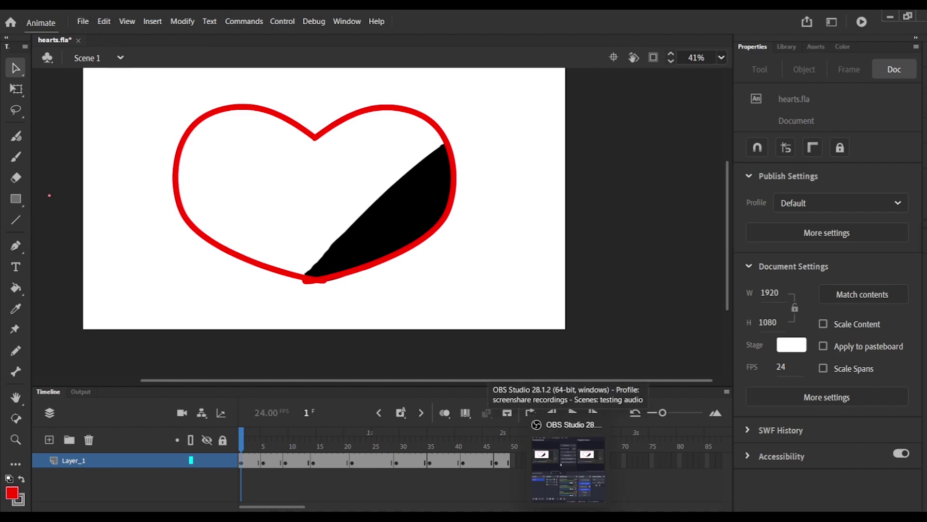
Show the File menu to reach Save As for the hearts animation
click(79, 24)
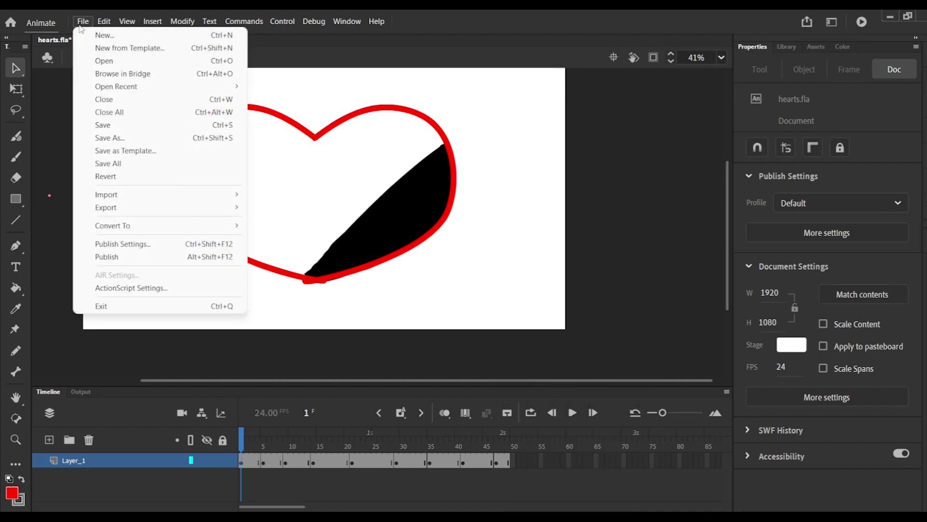